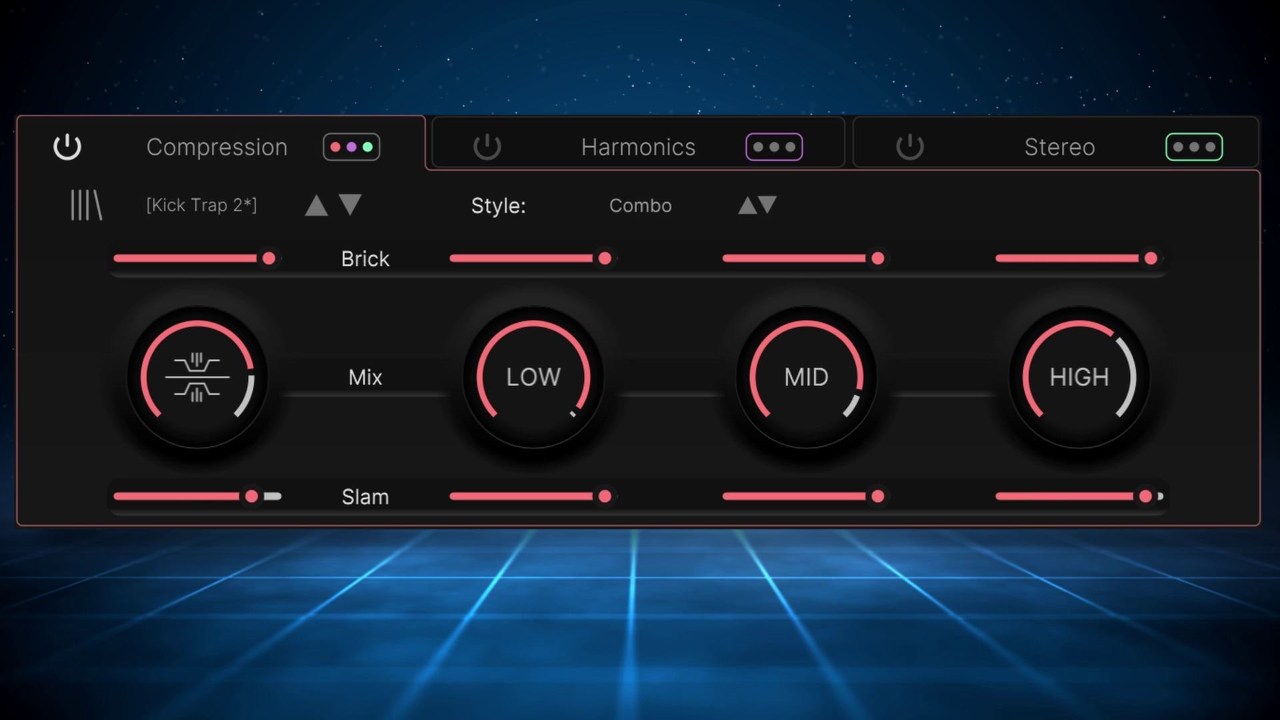
# - Audition Brick compression by lowering it to minimum on the mid and low bands separately and partway on the high band
pyautogui.moveTo(872, 264); pyautogui.dragTo(736, 260)
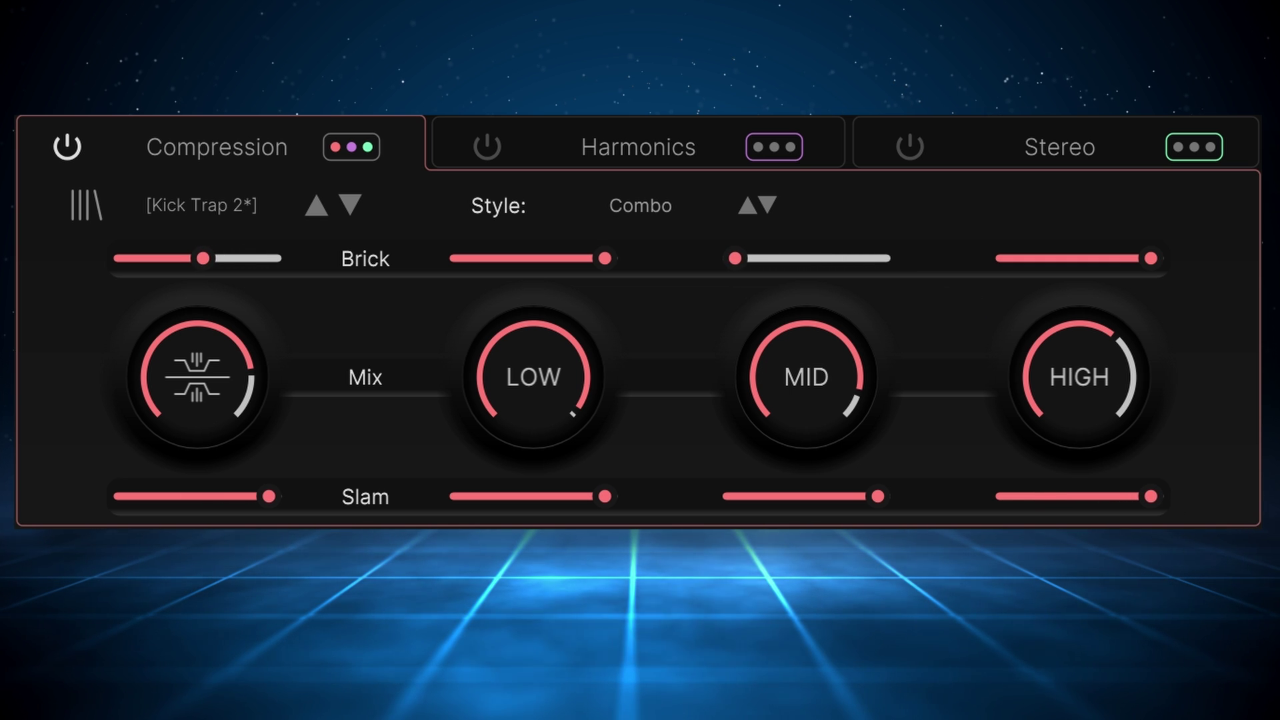
pyautogui.hotkey('ctrl', 'z')
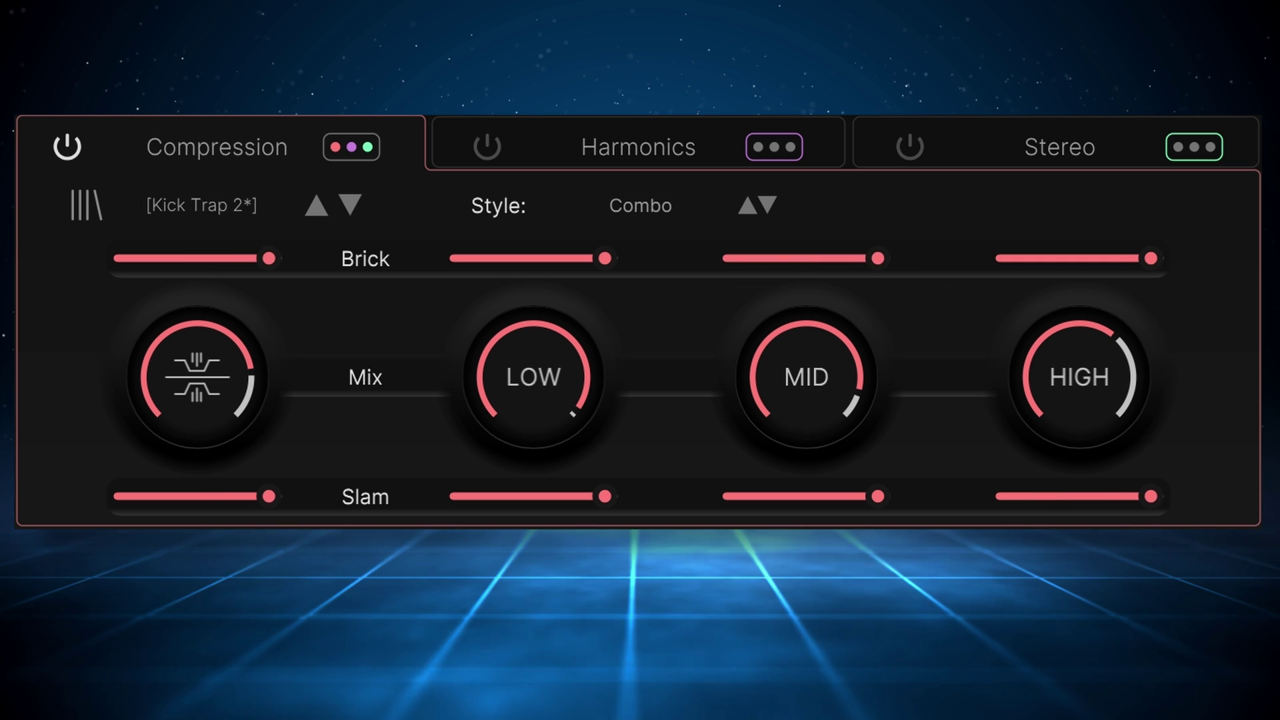
pyautogui.moveTo(601, 265); pyautogui.dragTo(462, 260)
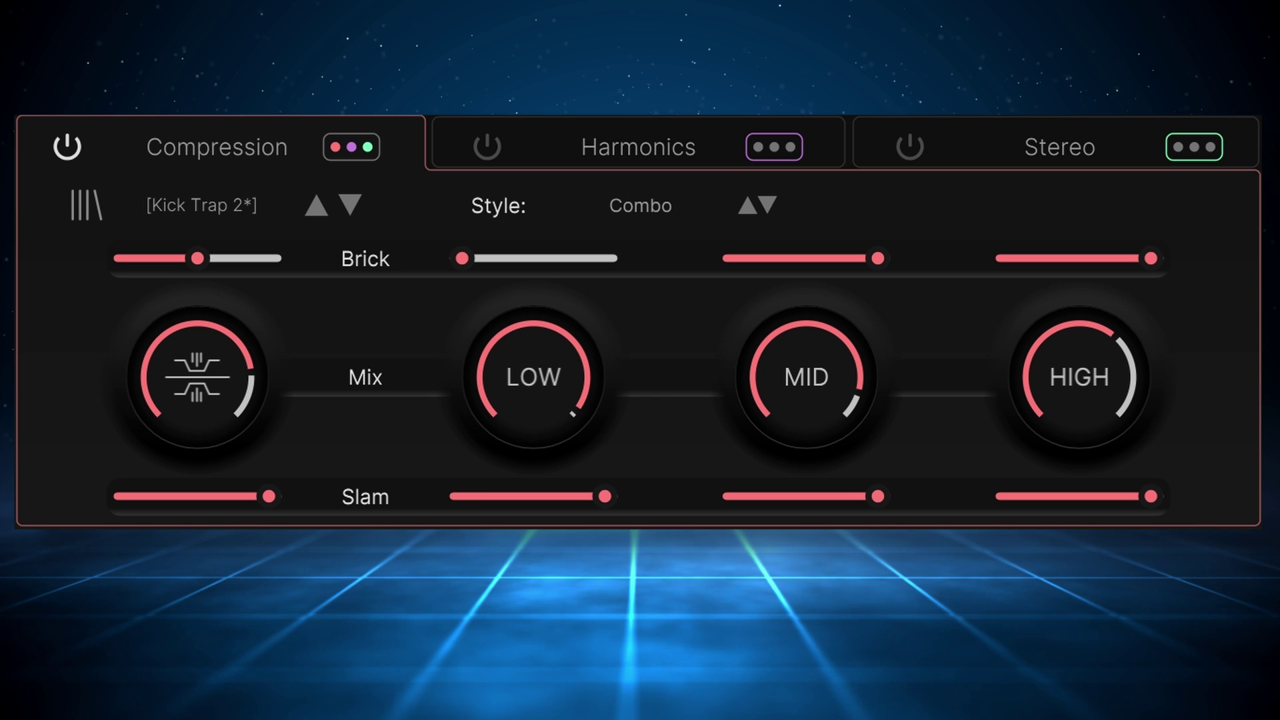
pyautogui.moveTo(1148, 259); pyautogui.dragTo(1079, 259)
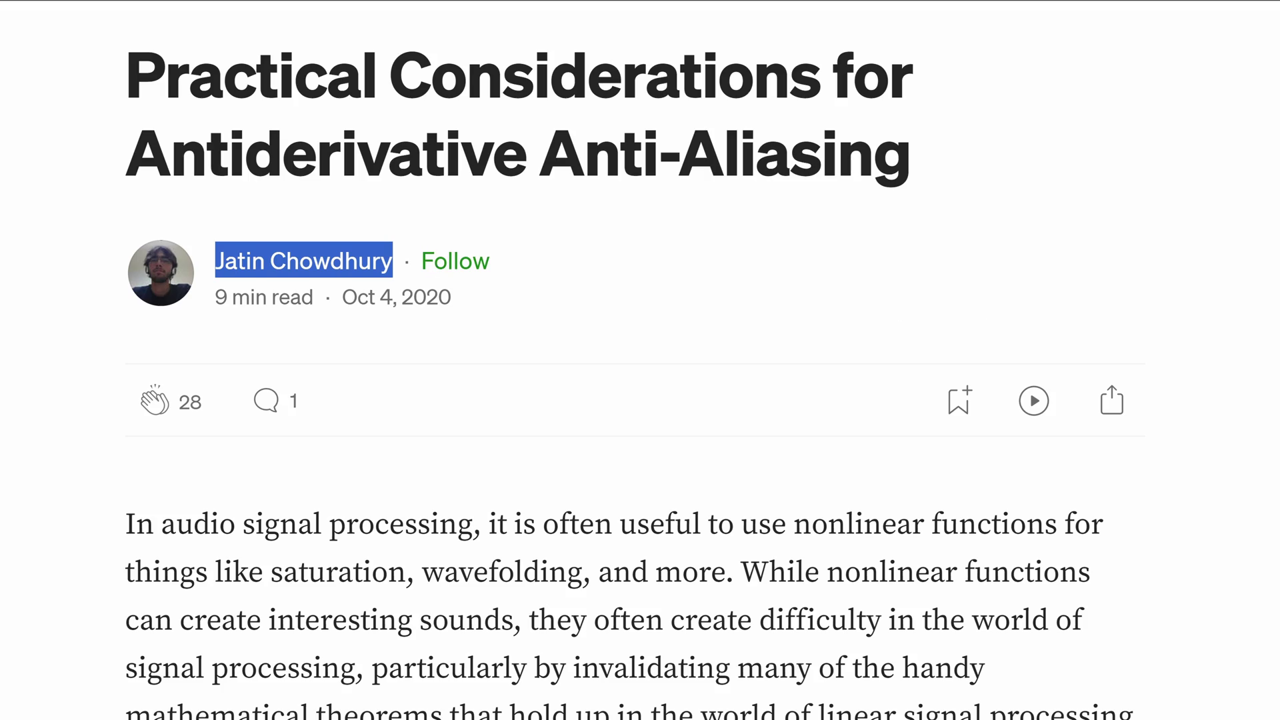
# - Examine the hard-clipping aliasing and 4x oversampling plots in the article on antiderivative anti-aliasing
pyautogui.scroll(-10, 640, 400)
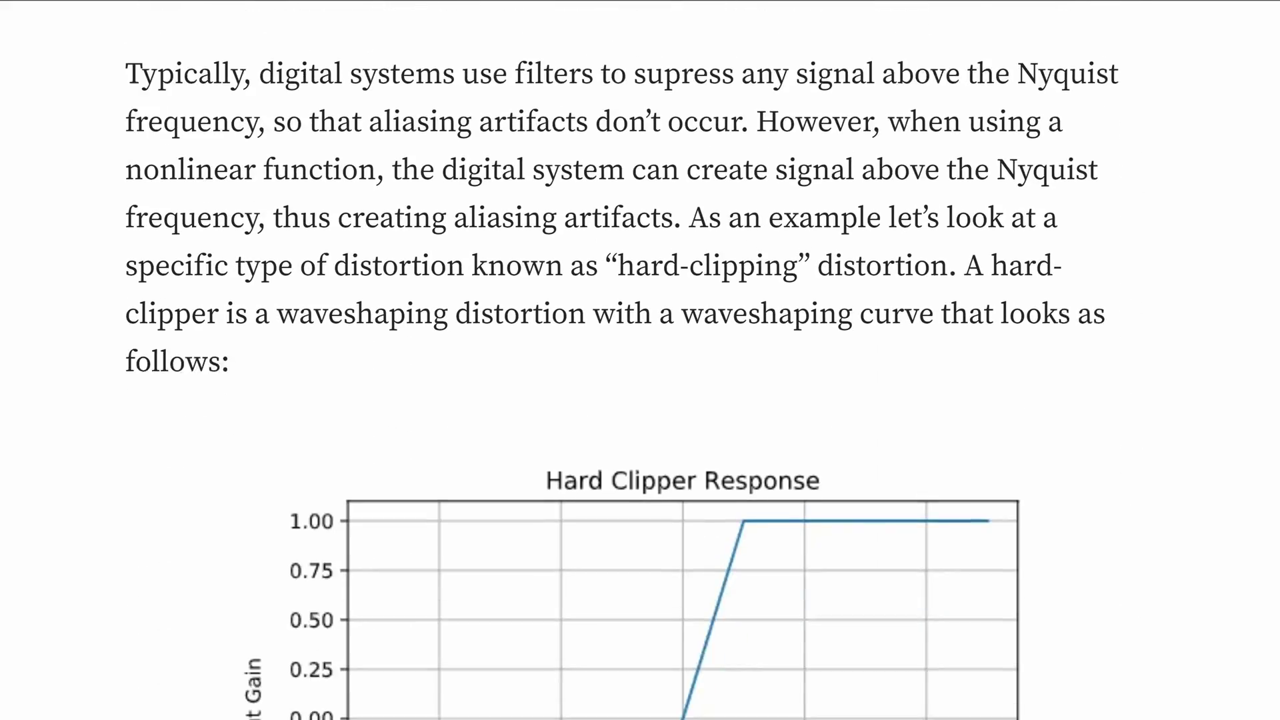
pyautogui.scroll(-15, 640, 360)
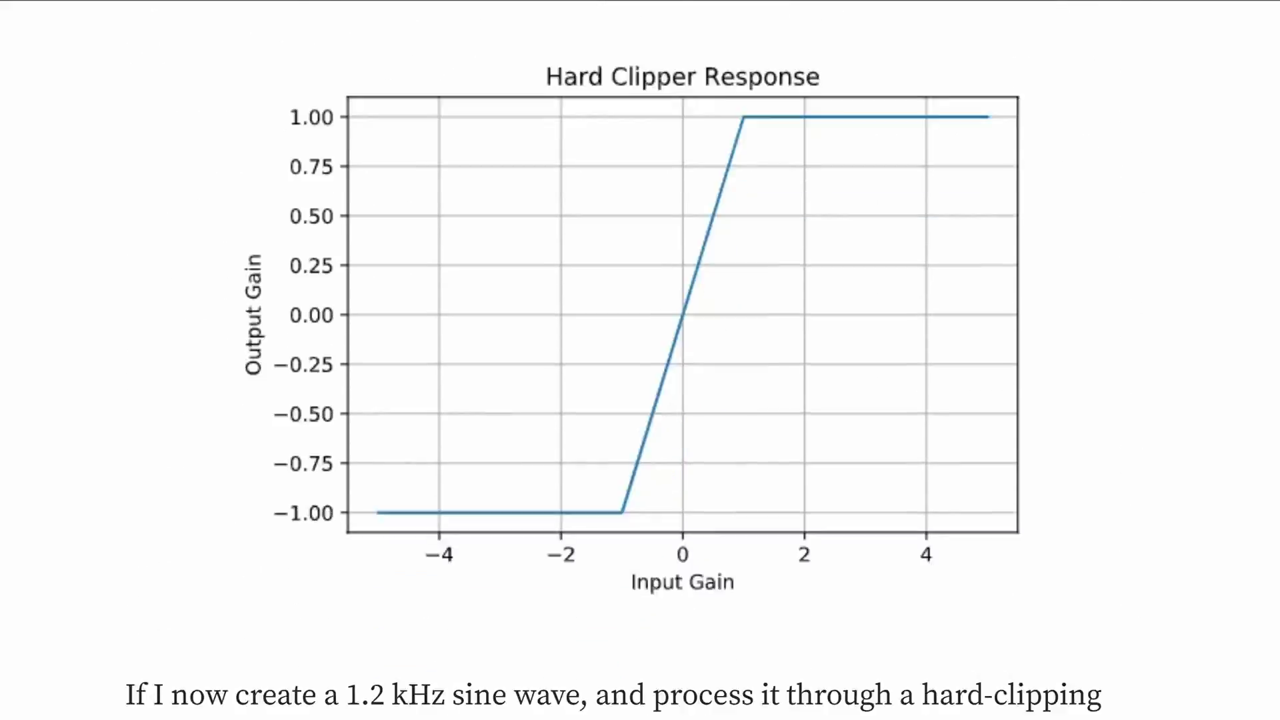
pyautogui.scroll(-15, 641, 360)
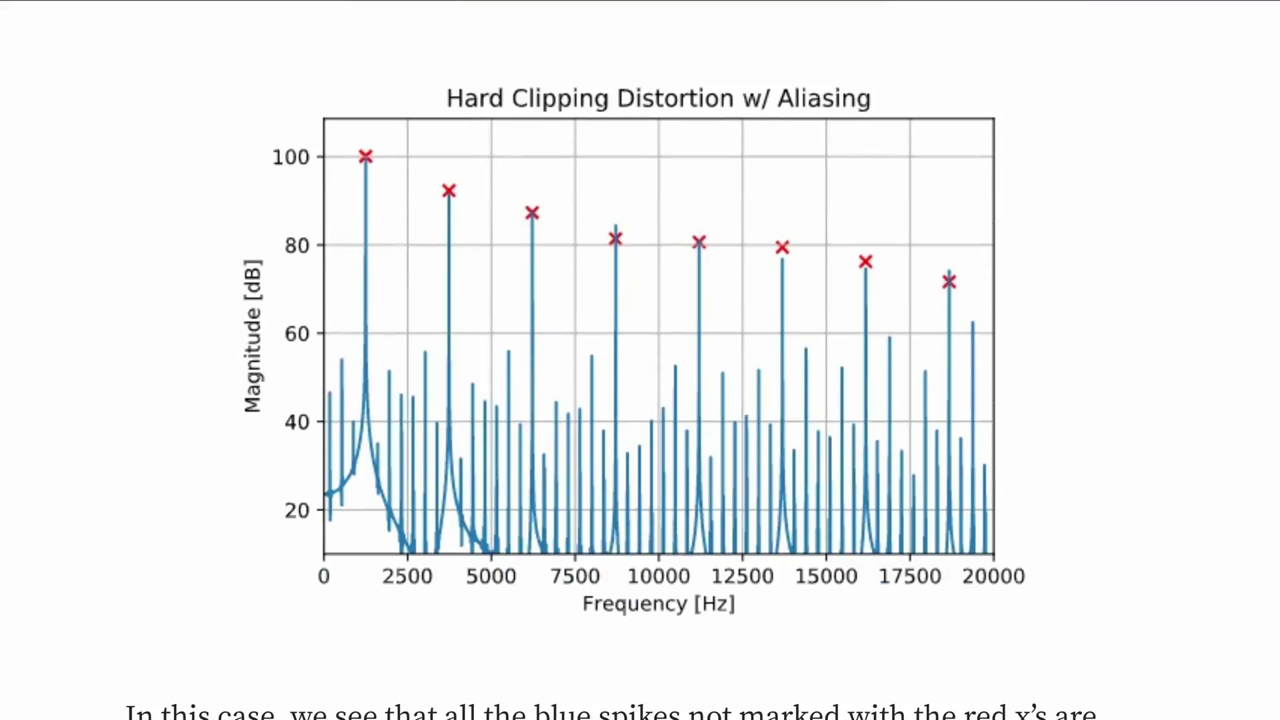
pyautogui.scroll(-10, 641, 360)
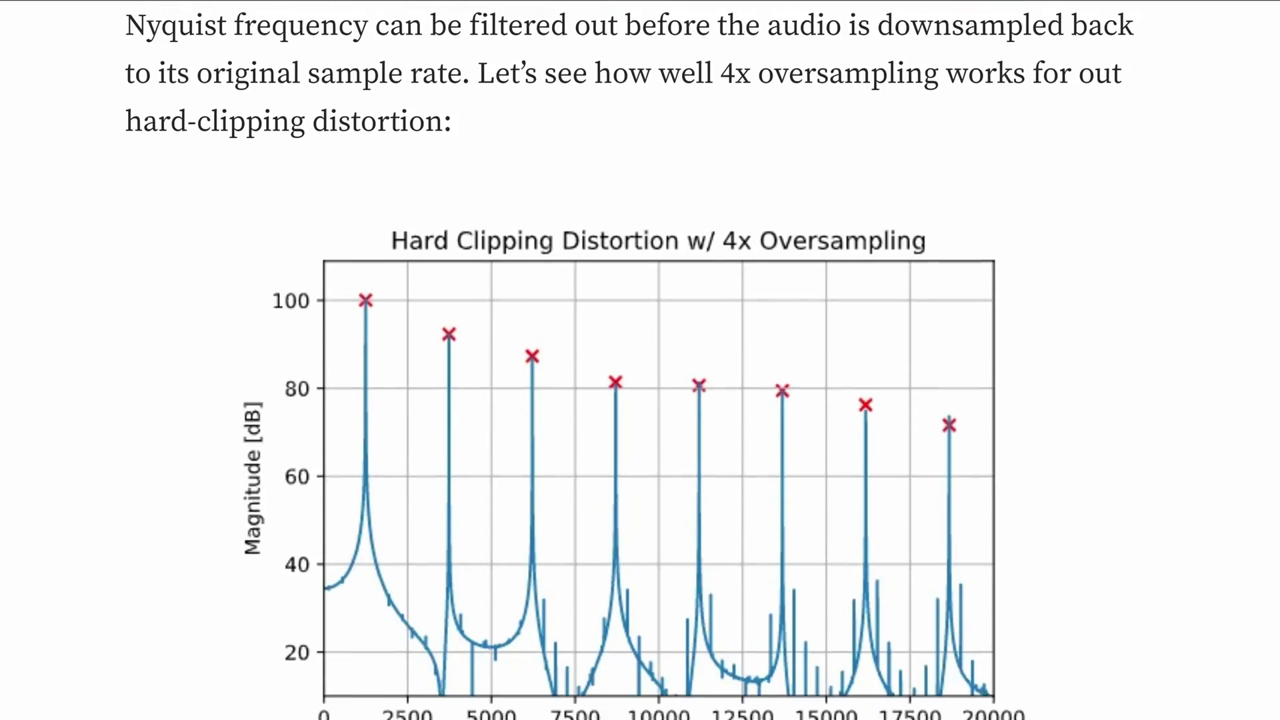
pyautogui.scroll(-20, 640, 360)
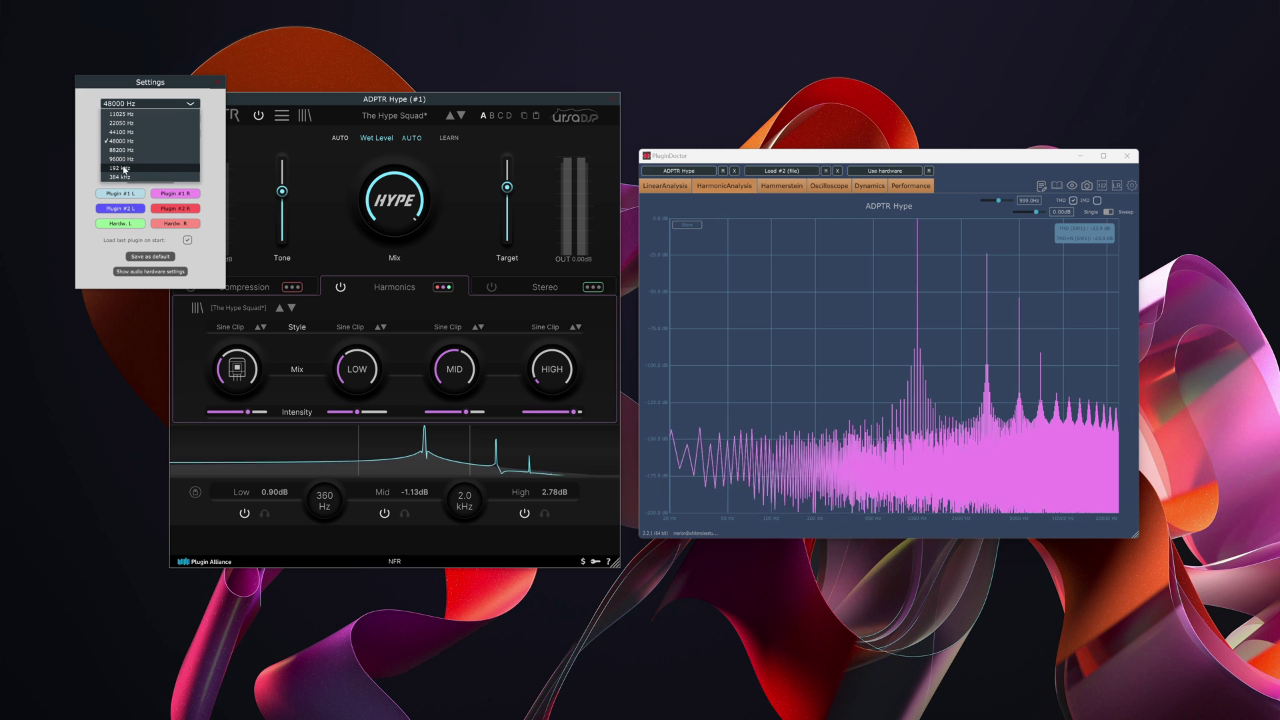
# - Switch to PluginDoctor, test the harmonic analysis at a 192 kHz sample rate and set the test tone to 1000 Hz
pyautogui.click(124, 169)
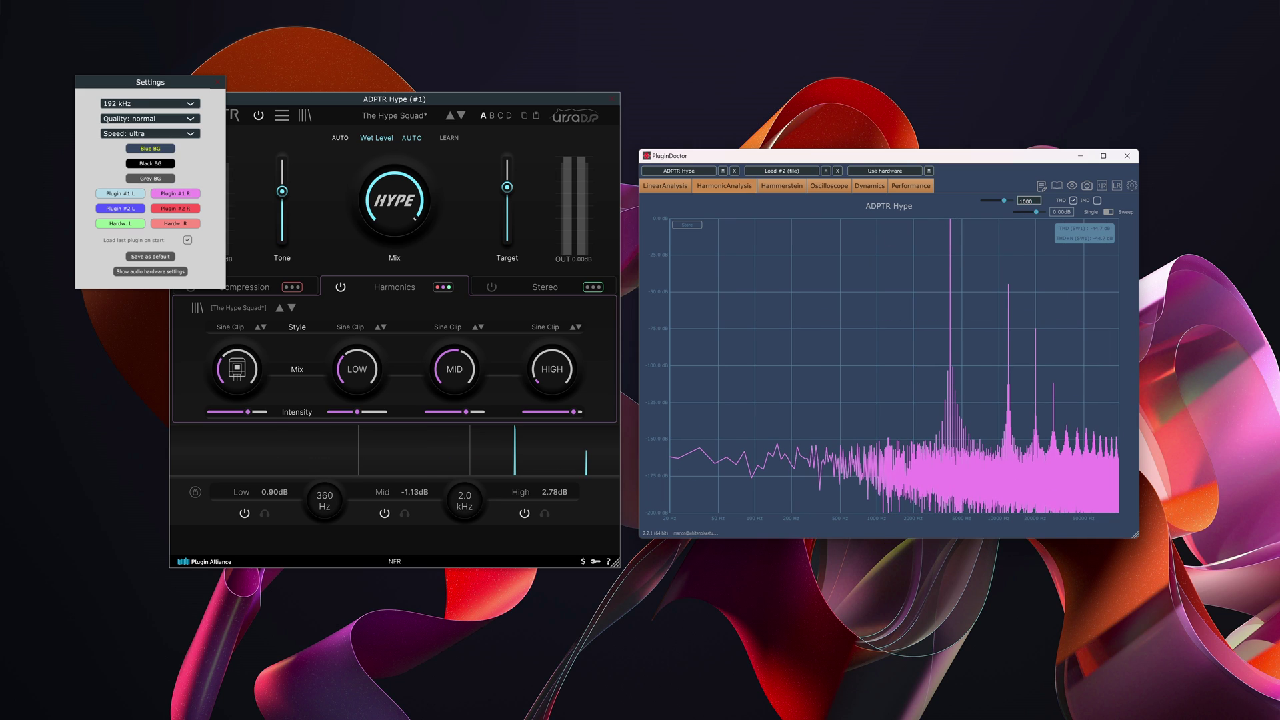
pyautogui.moveTo(1029, 201); pyautogui.dragTo(1030, 204)
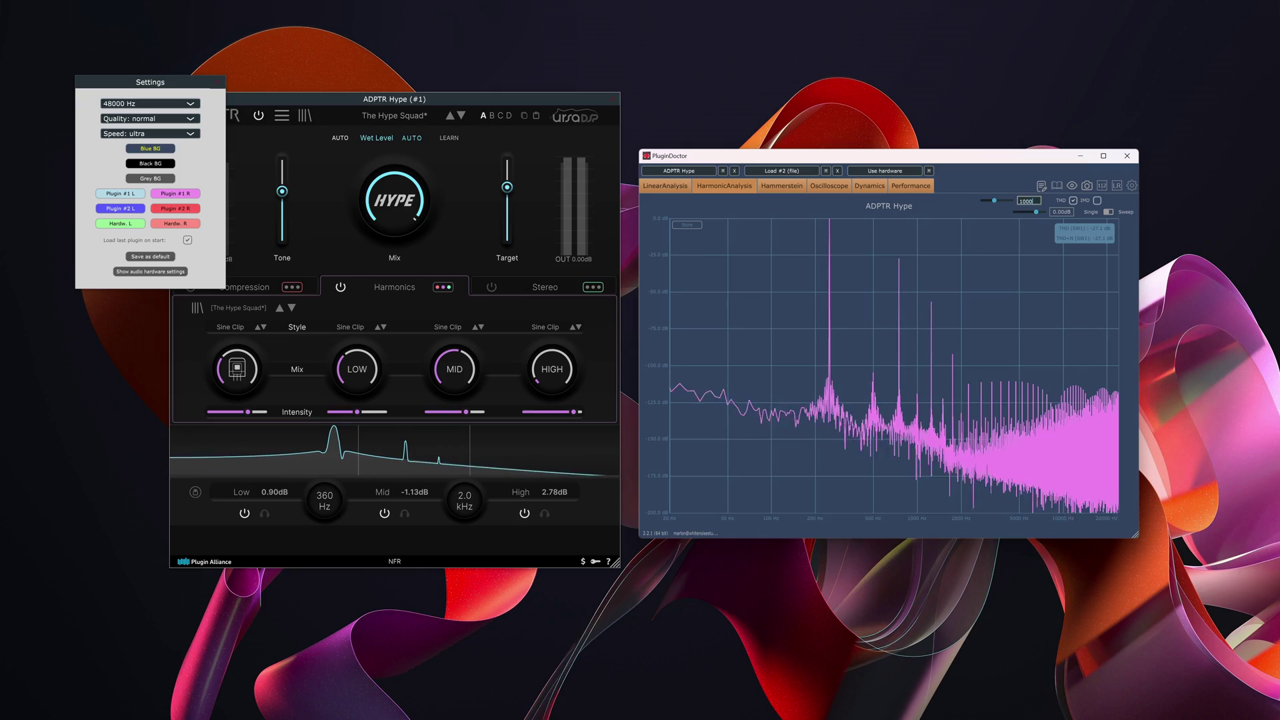
pyautogui.press('Return')
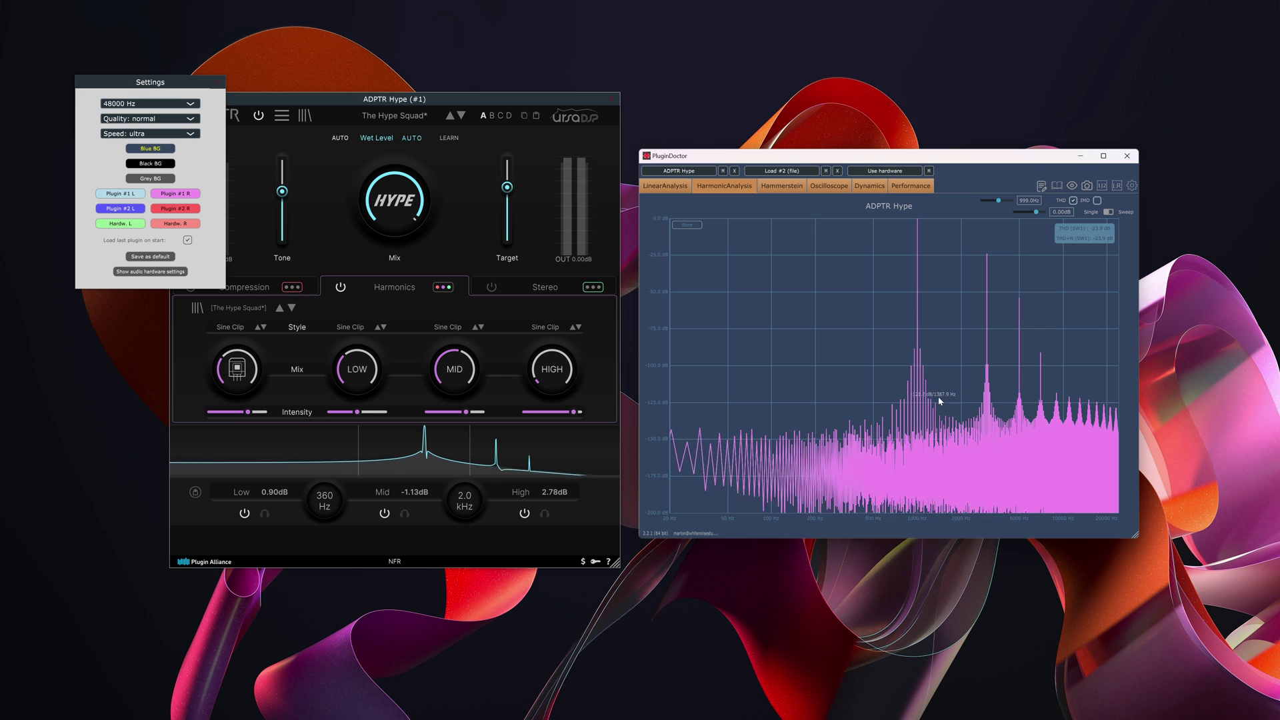
pyautogui.click(221, 85)
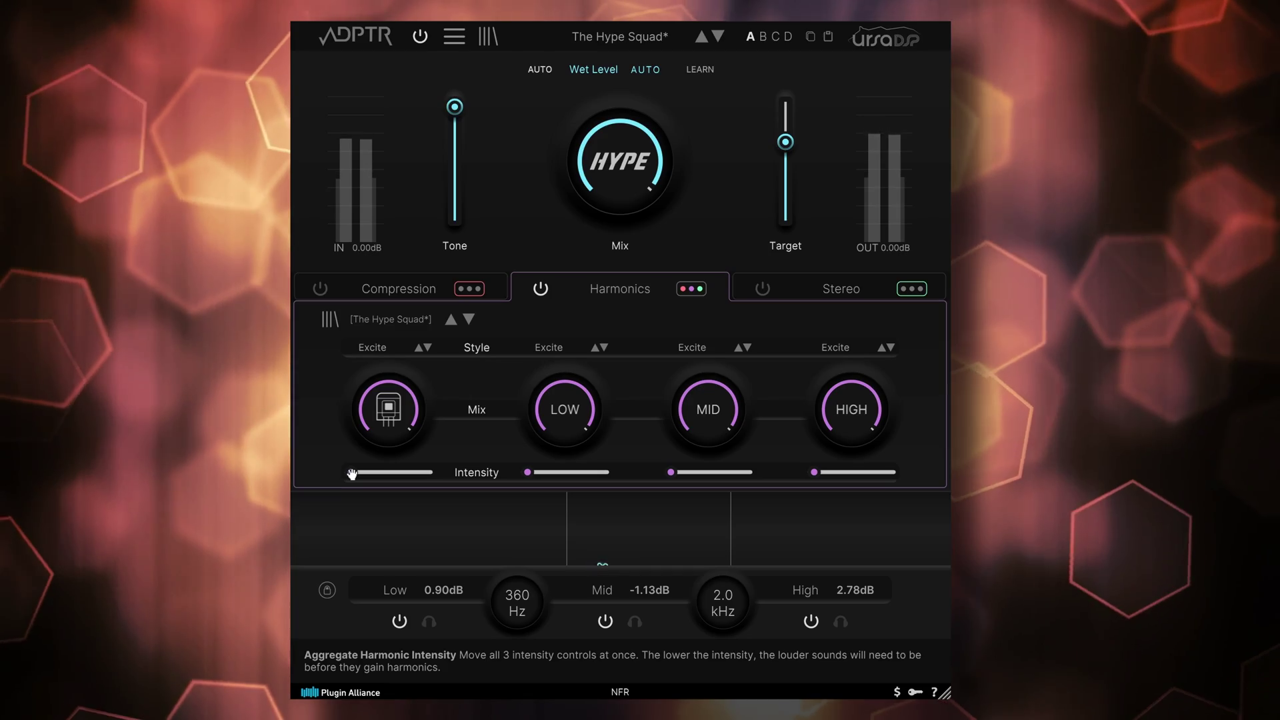
# - Set the Harmonics style to Even with maximum Intensity on all bands, and sweep the low band's mix through 0.49 to 1.00
pyautogui.moveTo(352, 474); pyautogui.dragTo(425, 472)
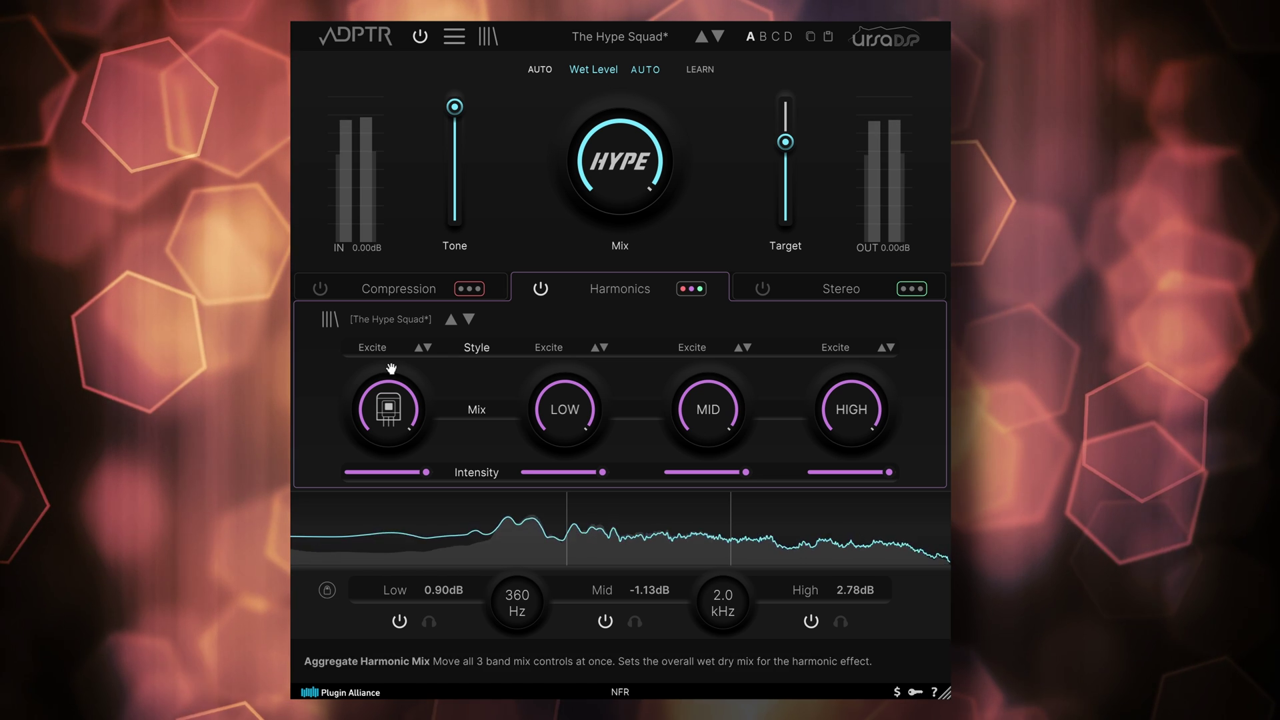
pyautogui.click(418, 348)
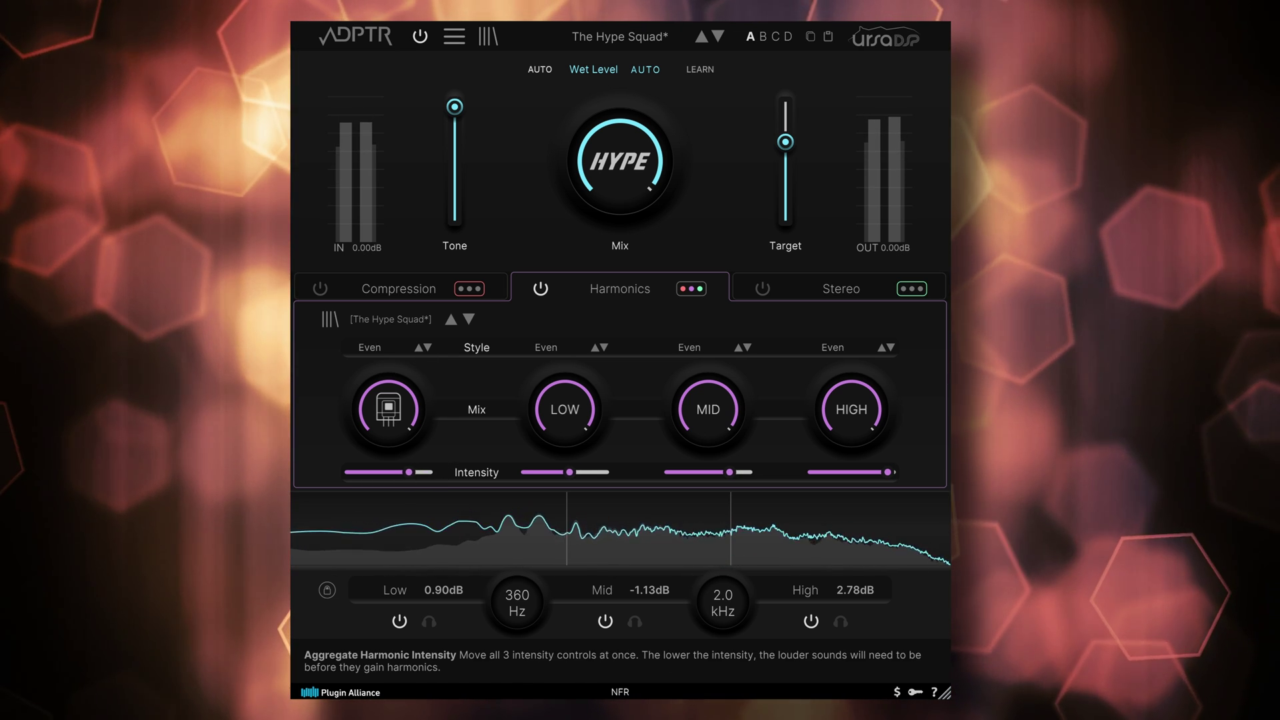
pyautogui.moveTo(602, 472); pyautogui.dragTo(528, 472)
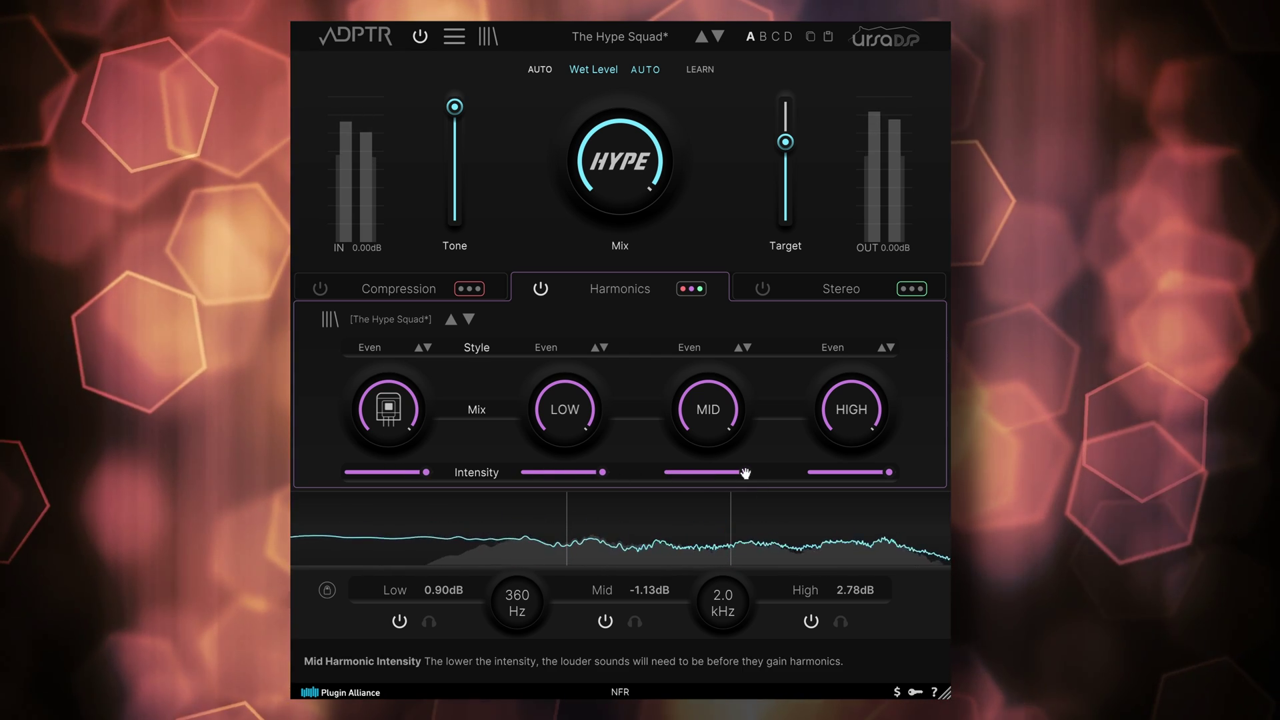
pyautogui.moveTo(671, 472); pyautogui.dragTo(741, 472)
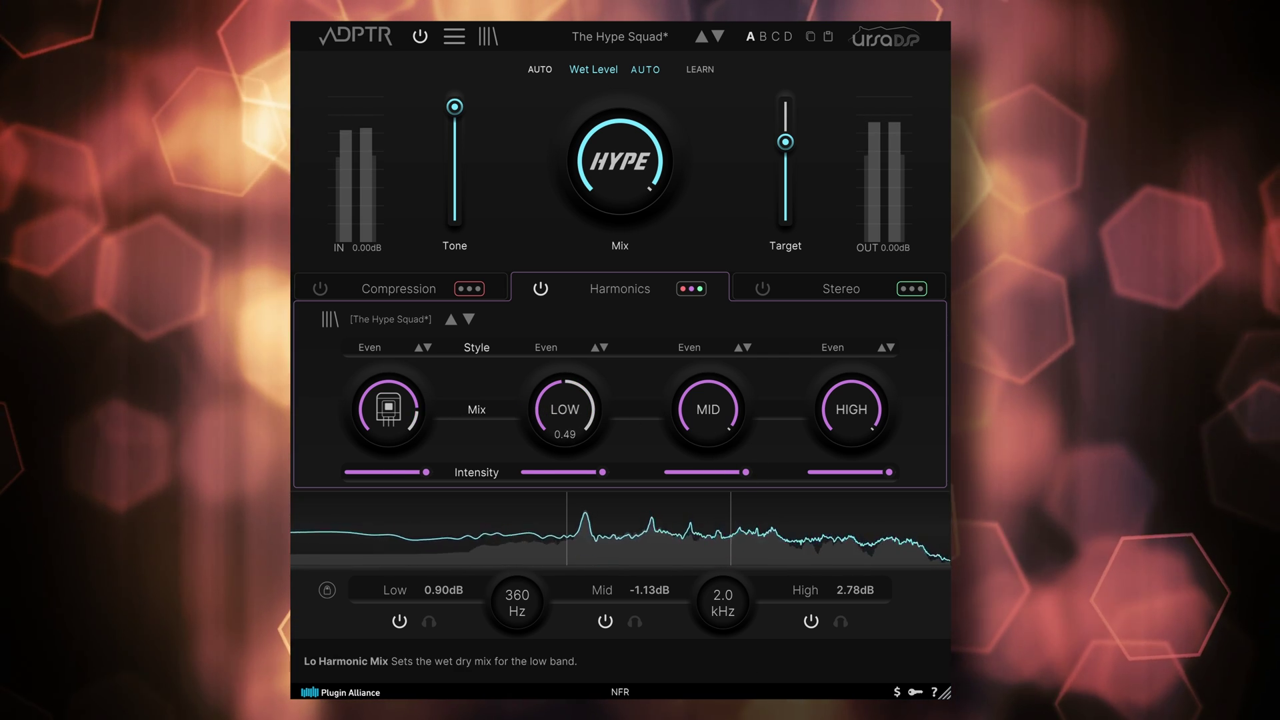
pyautogui.moveTo(565, 409); pyautogui.dragTo(565, 387)
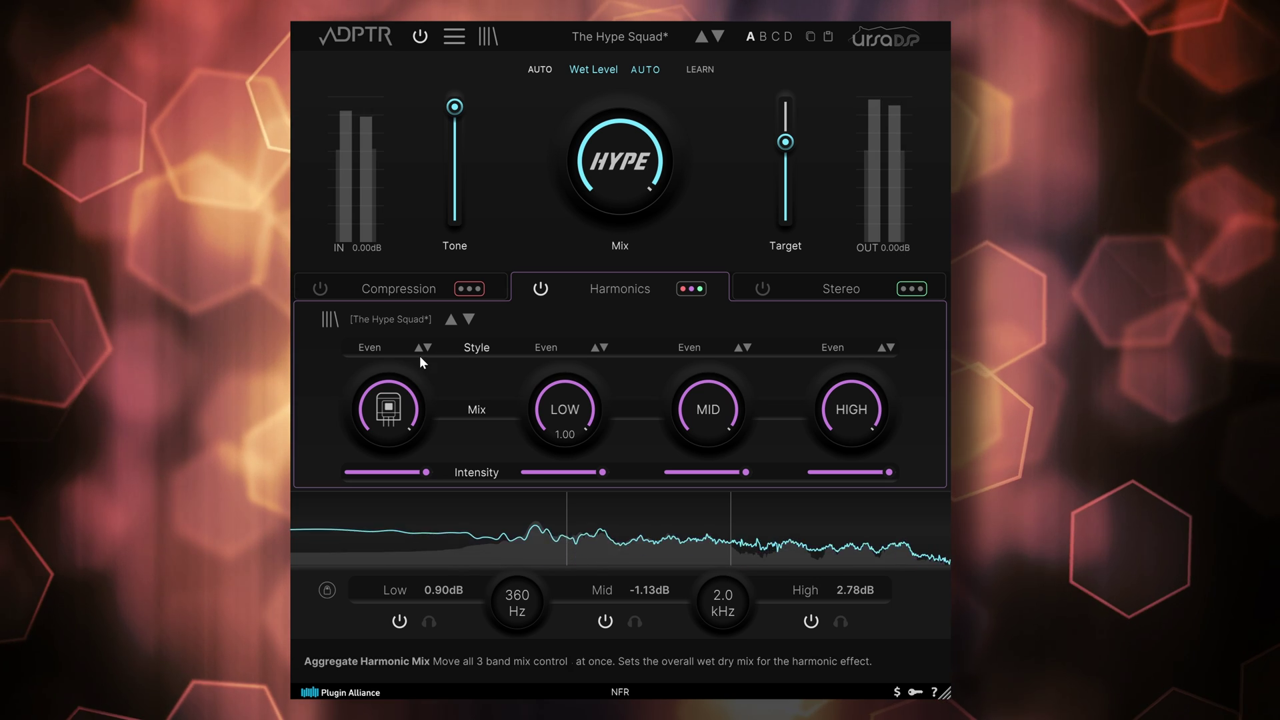
# - Change the Harmonics style to Satur8 on all bands and sweep the main Mix down through 83% and back to 100%
pyautogui.click(419, 348)
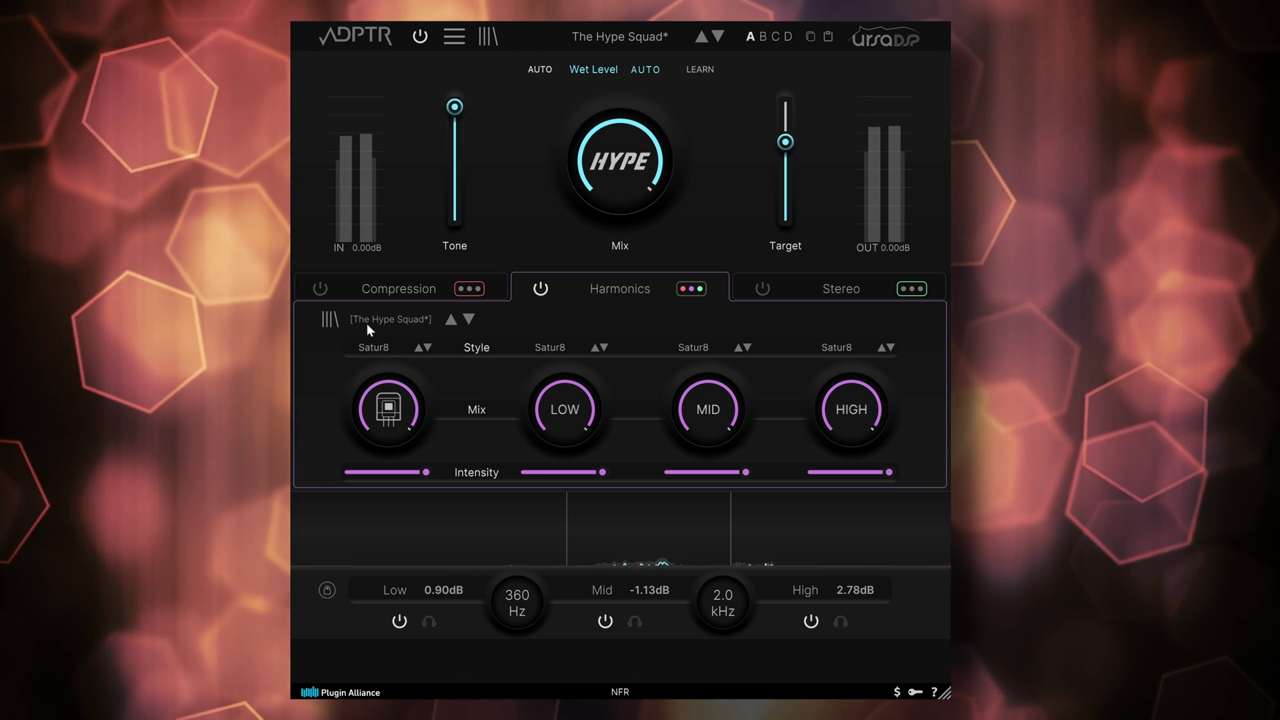
pyautogui.moveTo(426, 472)
pyautogui.mouseDown()
pyautogui.moveTo(355, 475)
pyautogui.moveTo(432, 472)
pyautogui.mouseUp()
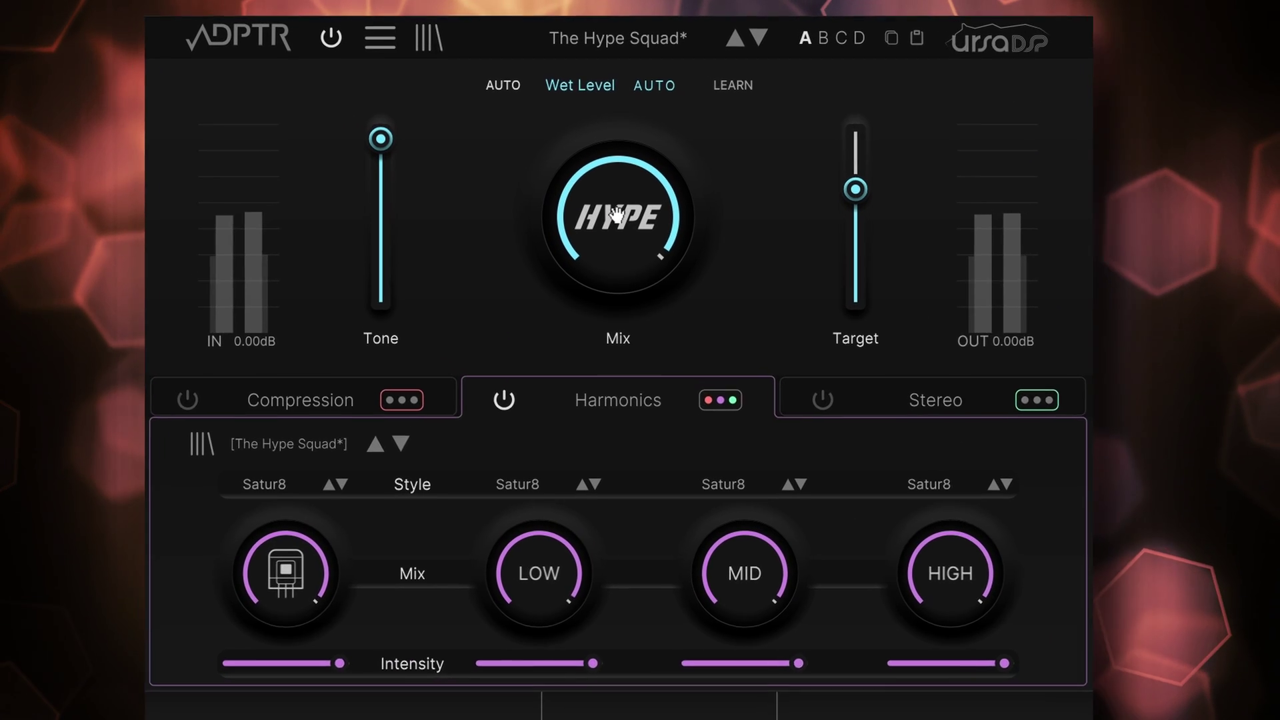
pyautogui.moveTo(617, 215); pyautogui.dragTo(617, 260)
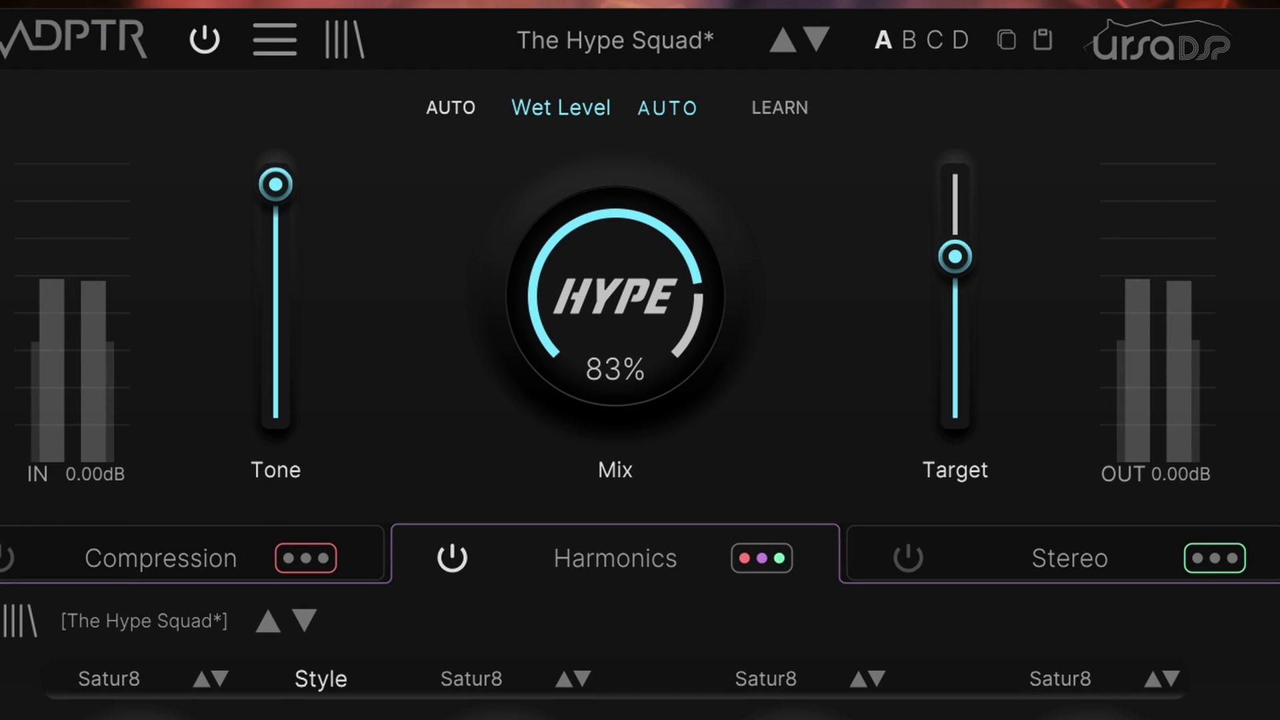
pyautogui.moveTo(614, 267); pyautogui.dragTo(615, 251)
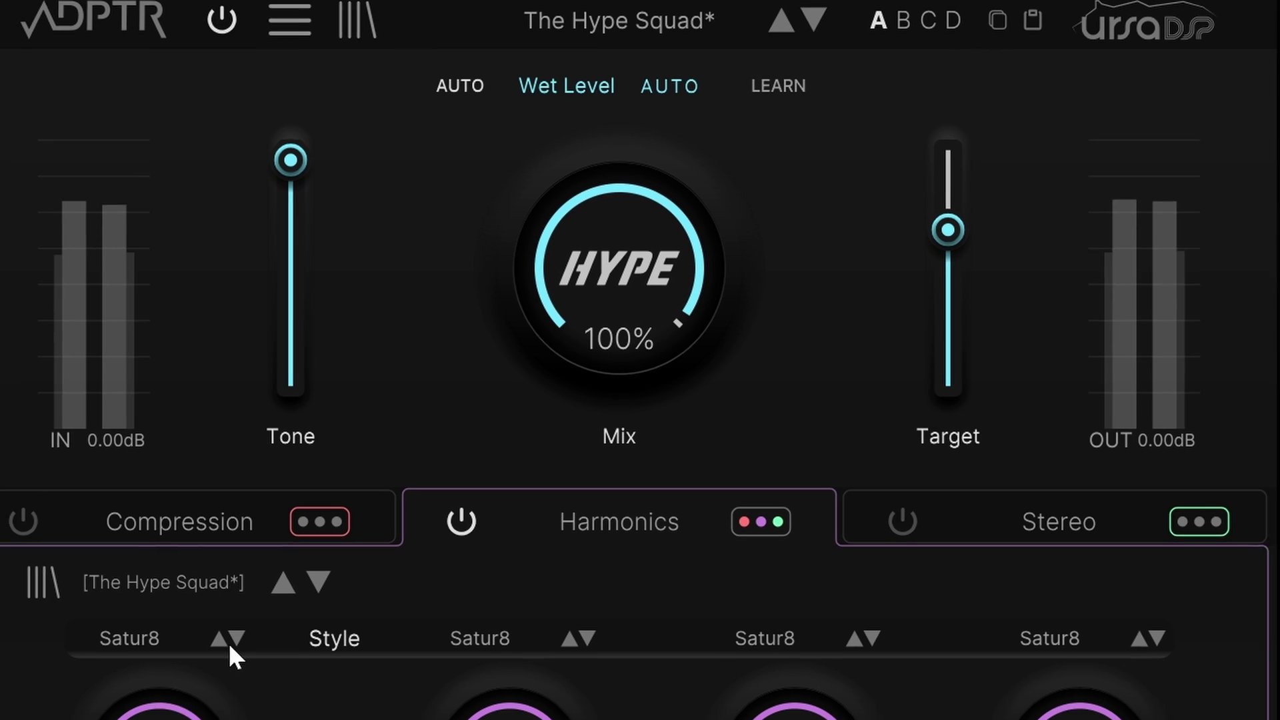
# - Change the Harmonics style to Sine Fold on all bands and sweep the main Mix through 3% and 41%
pyautogui.click(201, 679)
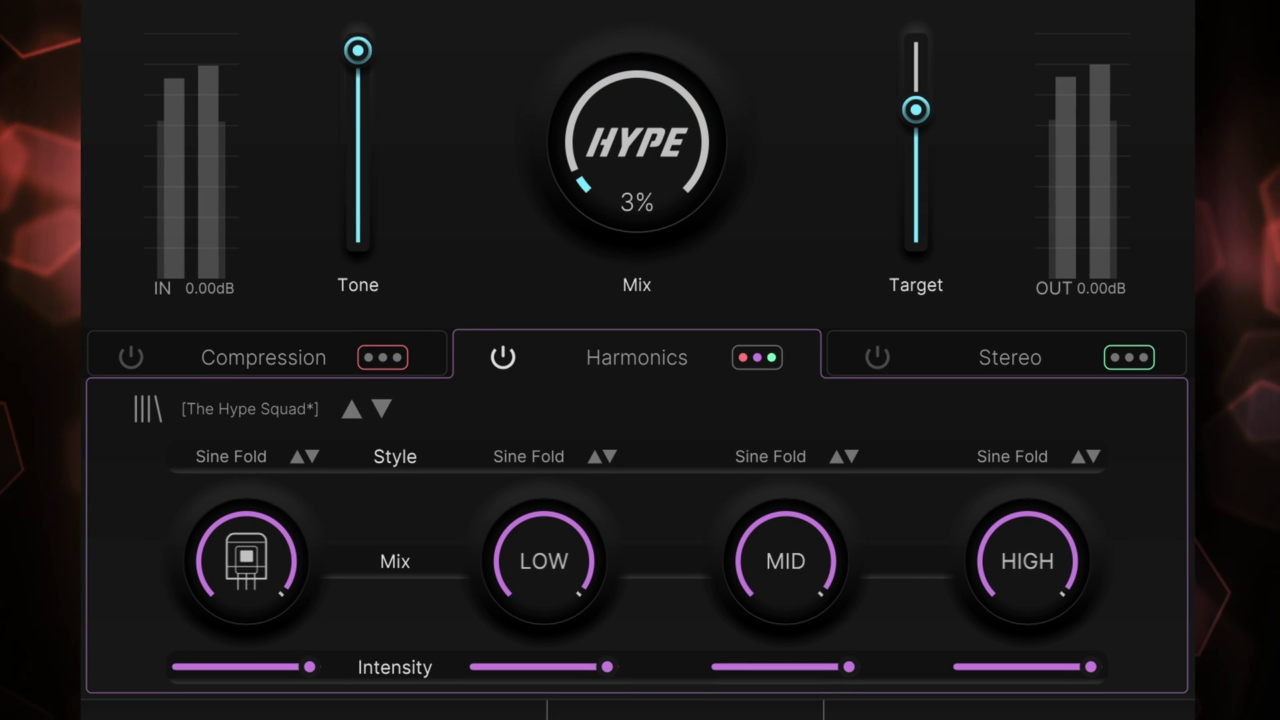
pyautogui.moveTo(637, 267); pyautogui.dragTo(637, 242)
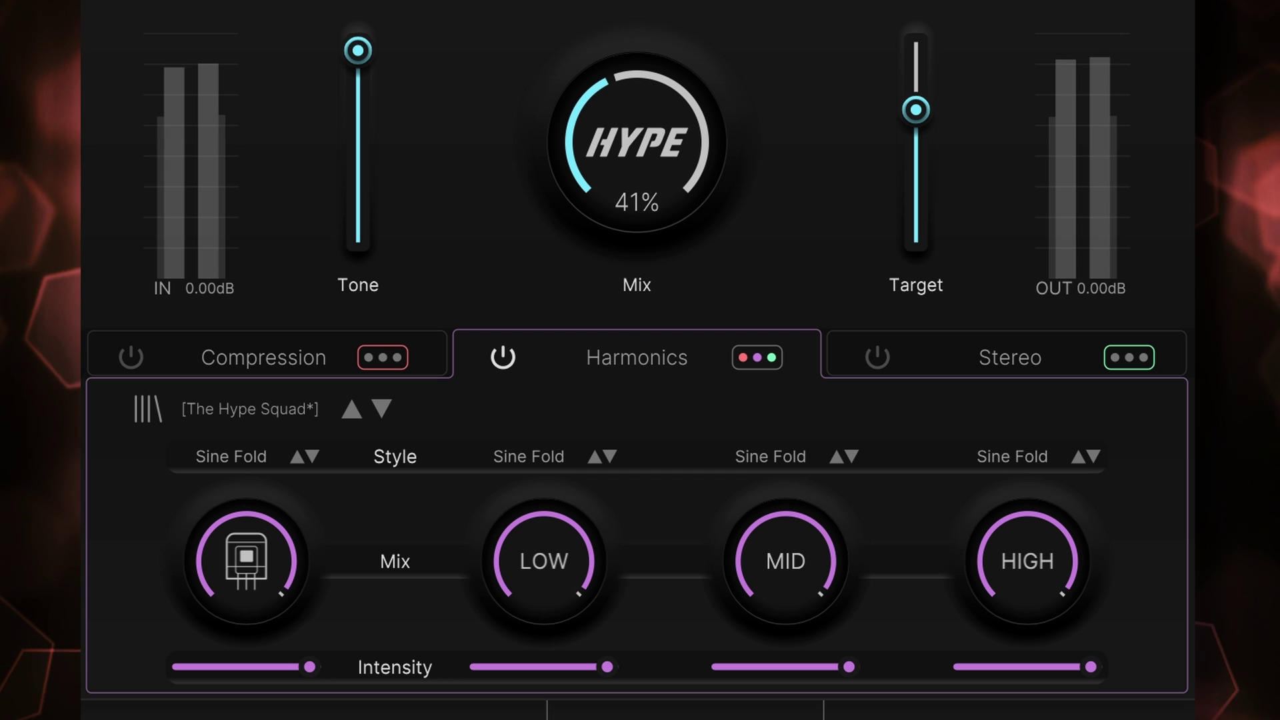
# - Load The Hype Squad harmonics preset, adjust the high band's mix and switch all bands through Even to the Satur8 style
pyautogui.click(352, 409)
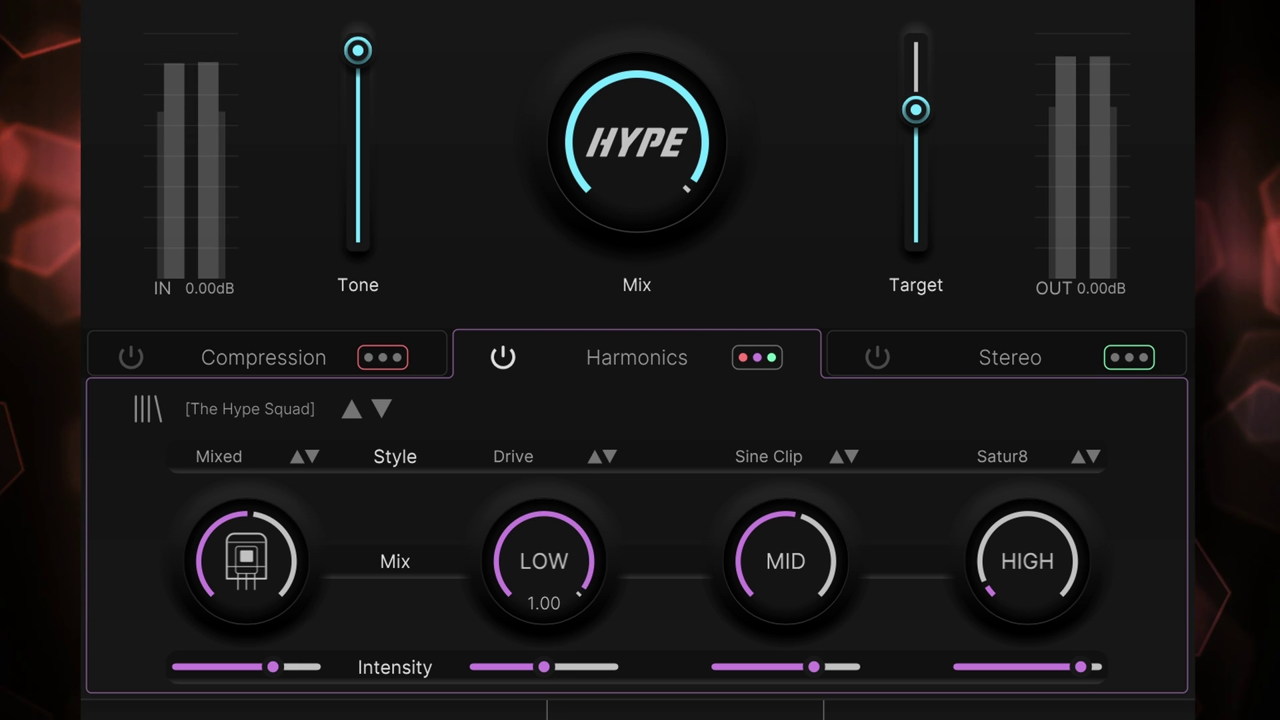
pyautogui.moveTo(981, 563); pyautogui.dragTo(1017, 586)
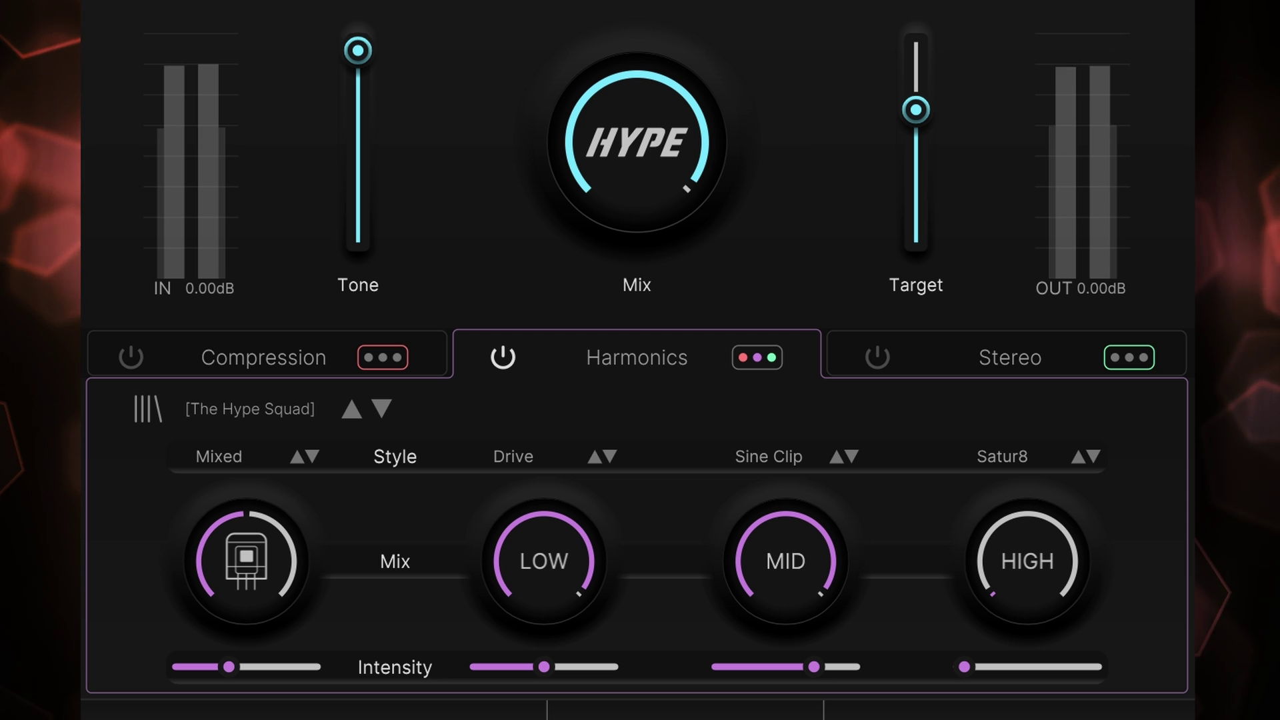
pyautogui.click(297, 460)
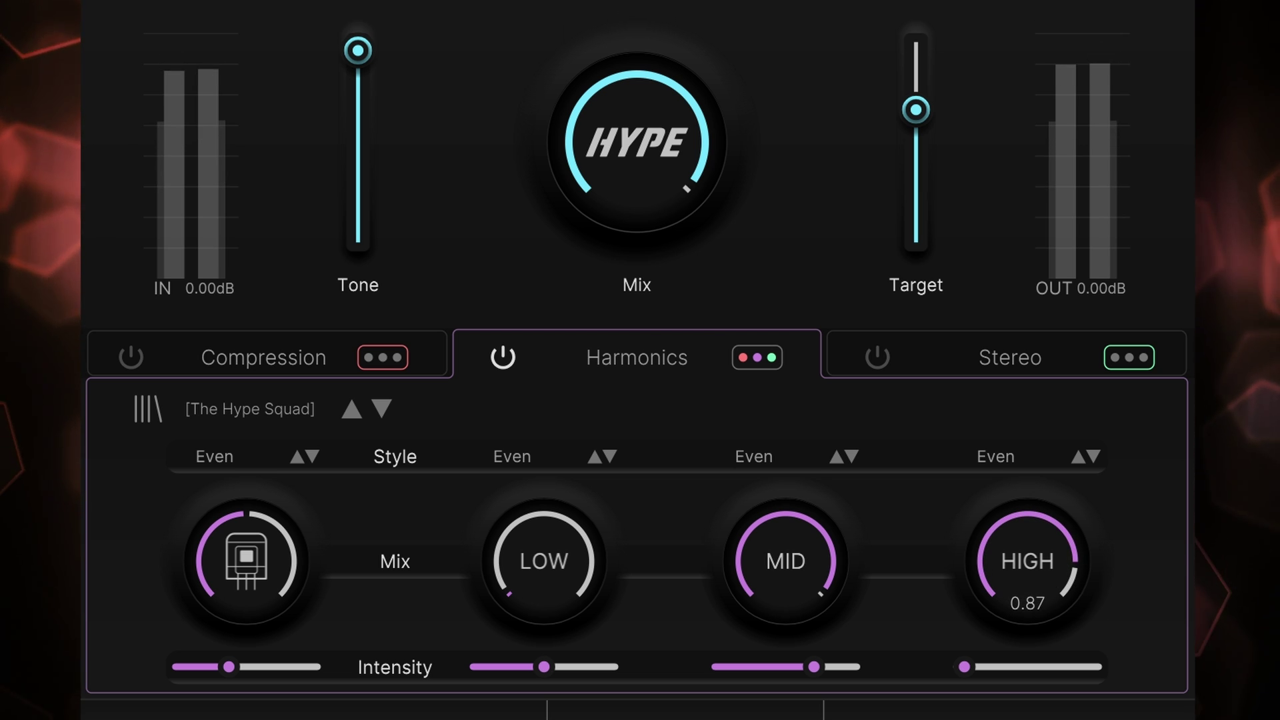
pyautogui.click(294, 459)
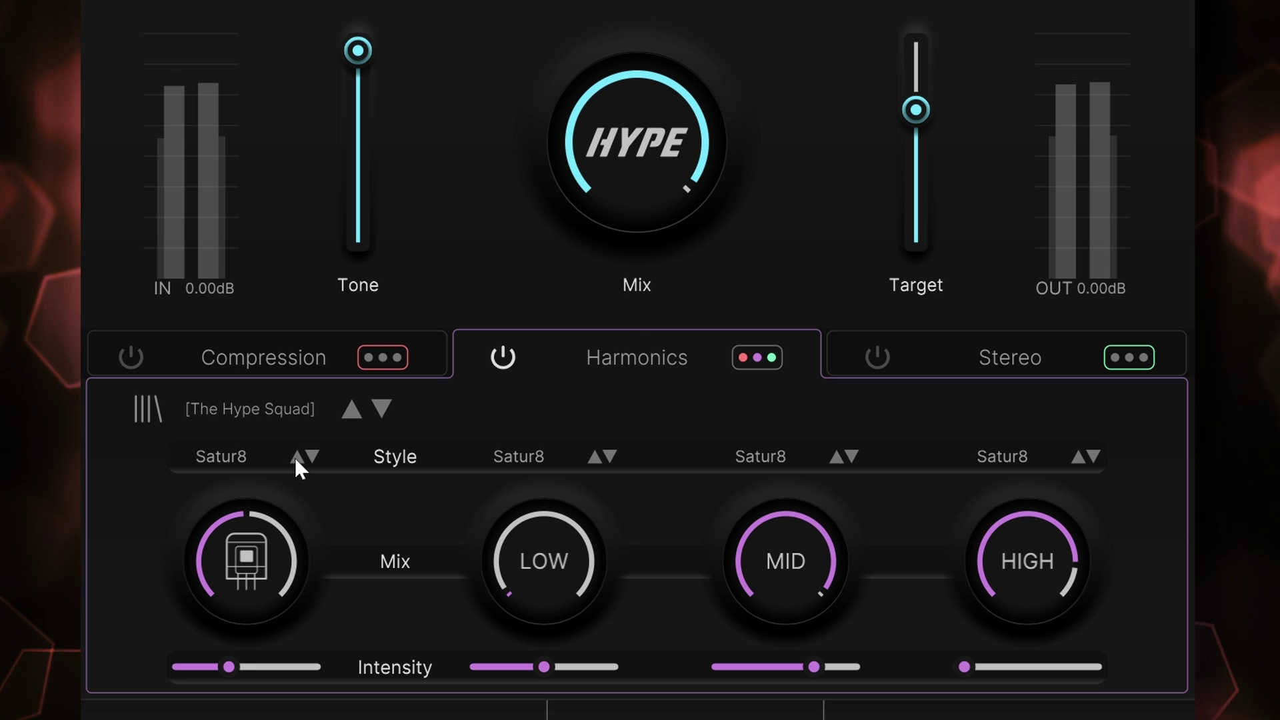
# - Raise the low band's harmonic mix to 1.00 and set Intensity to maximum on the low, mid and high bands
pyautogui.moveTo(1021, 591); pyautogui.dragTo(1020, 584)
pyautogui.moveTo(545, 587); pyautogui.dragTo(570, 670)
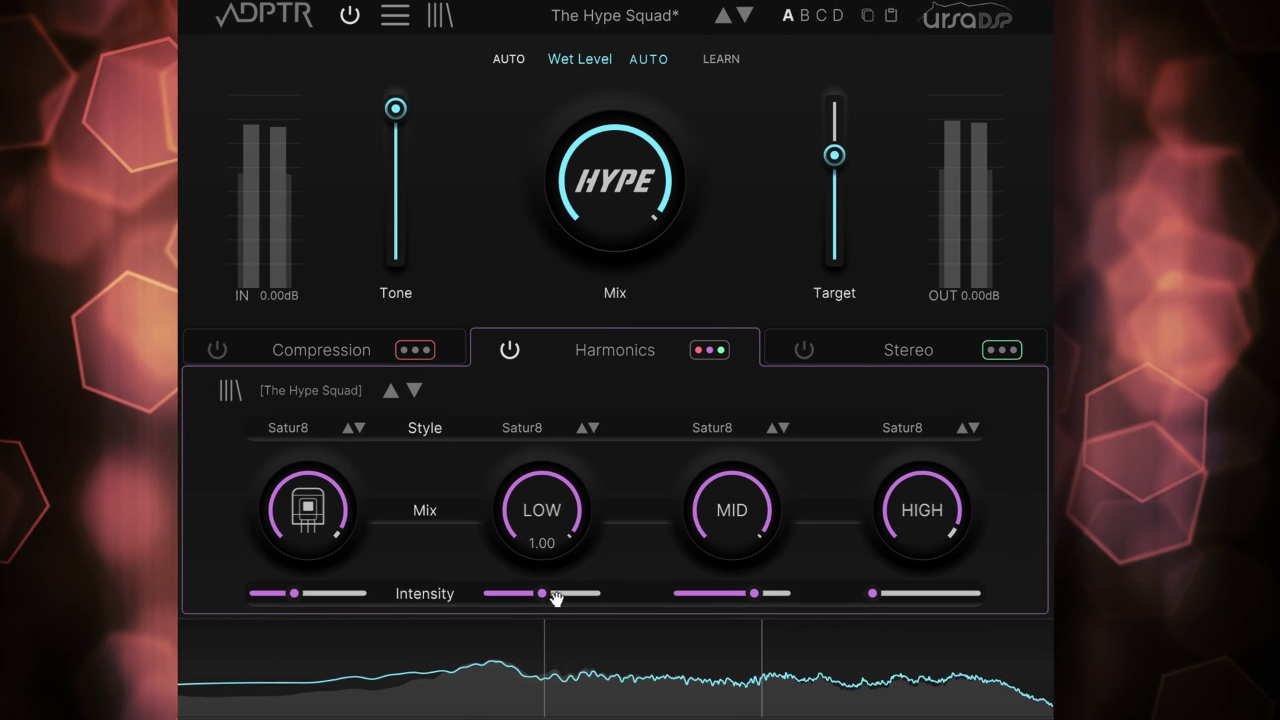
pyautogui.moveTo(546, 600); pyautogui.dragTo(604, 610)
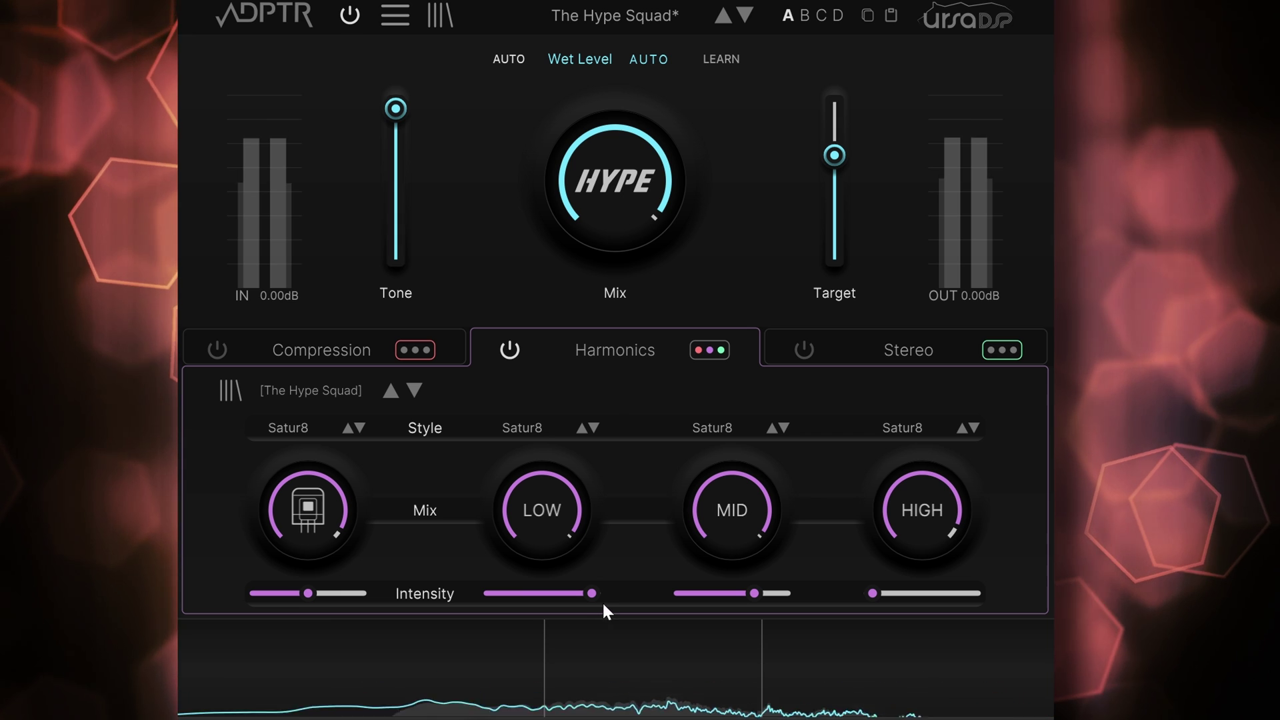
pyautogui.moveTo(754, 594); pyautogui.dragTo(782, 593)
pyautogui.moveTo(870, 595); pyautogui.dragTo(972, 594)
# - Cycle the Harmonics style of all bands through Sine Fold and Sine Clip to compare them
pyautogui.click(347, 428)
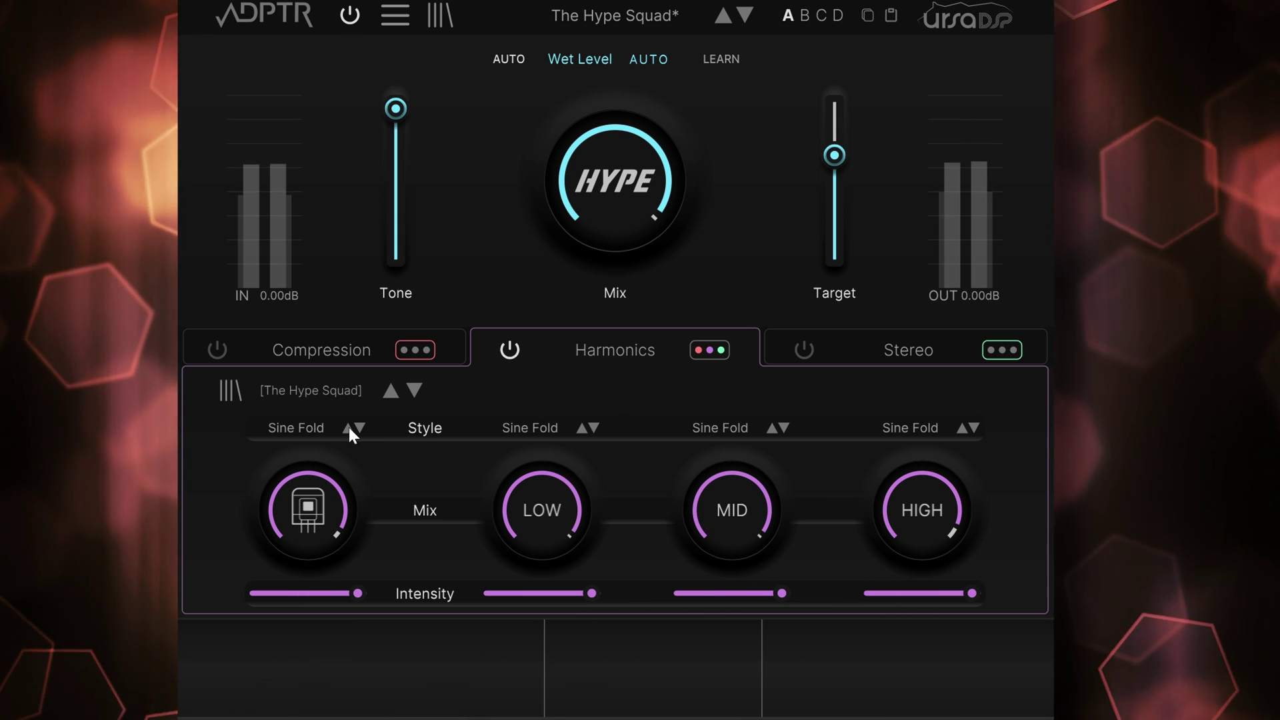
pyautogui.click(349, 427)
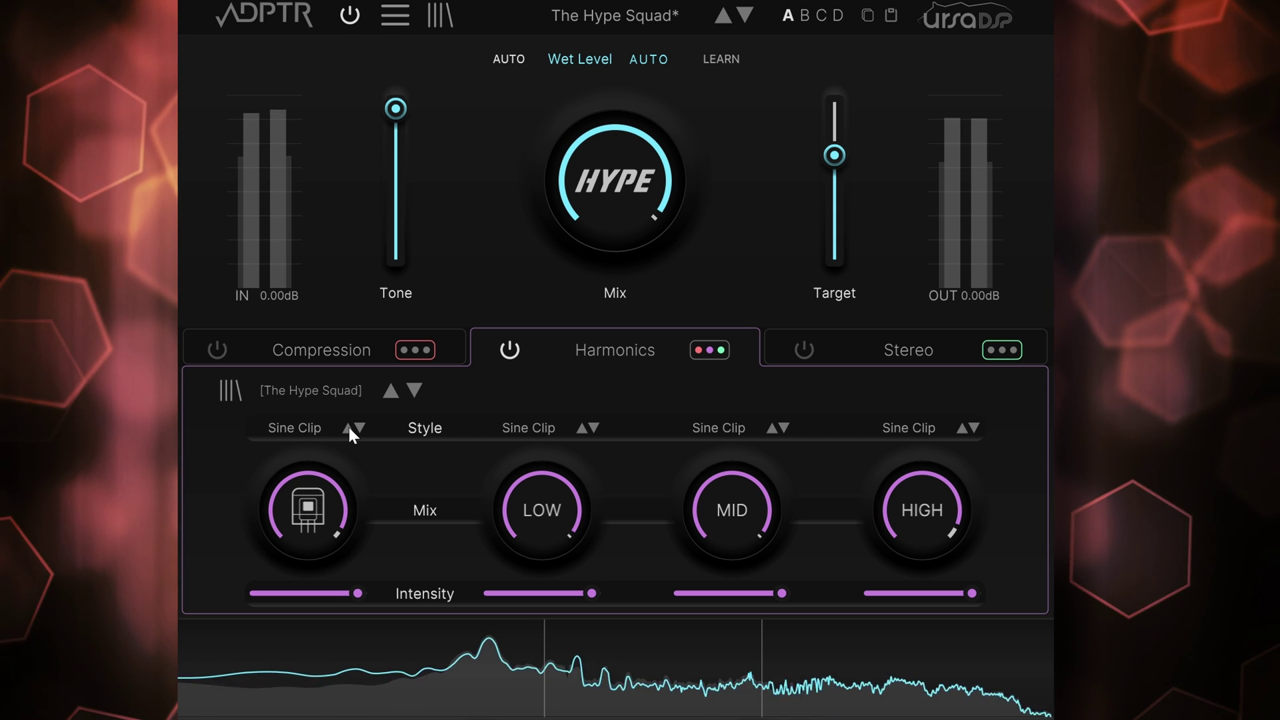
pyautogui.click(349, 426)
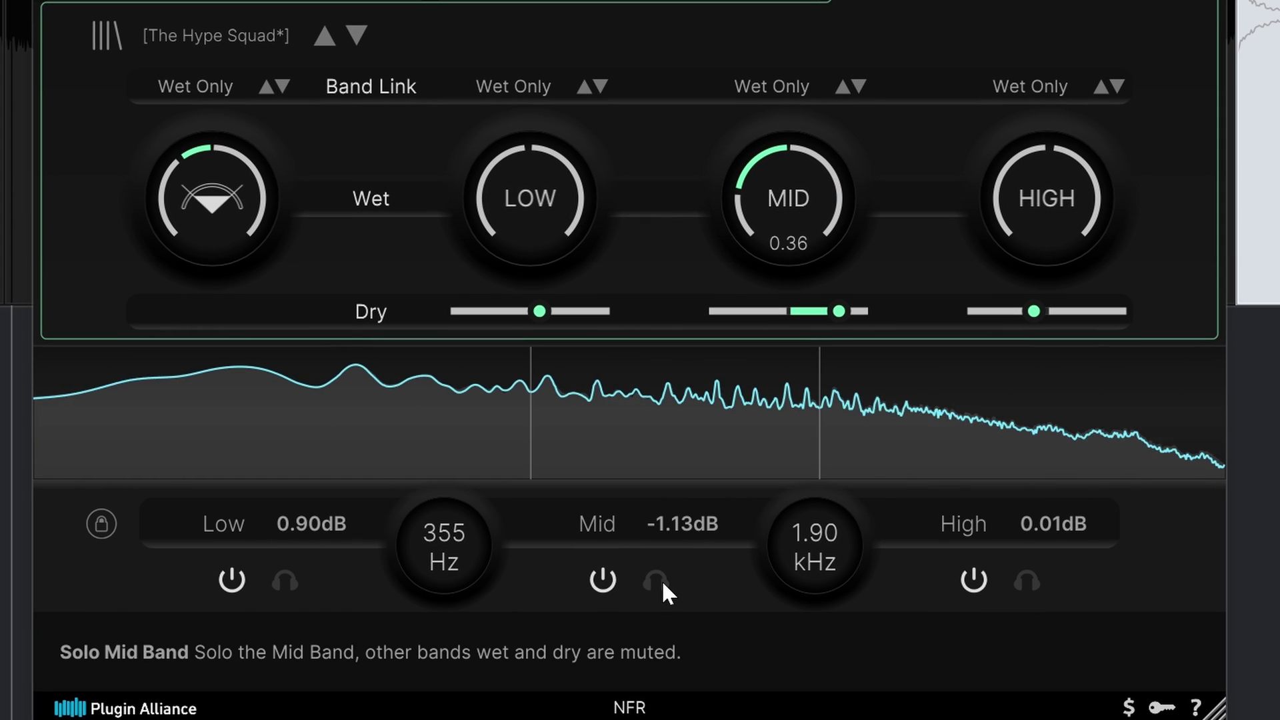
# - Solo the mid band in the Stereo section, slightly reduce its dry width and set its wet width to 2.00
pyautogui.click(657, 603)
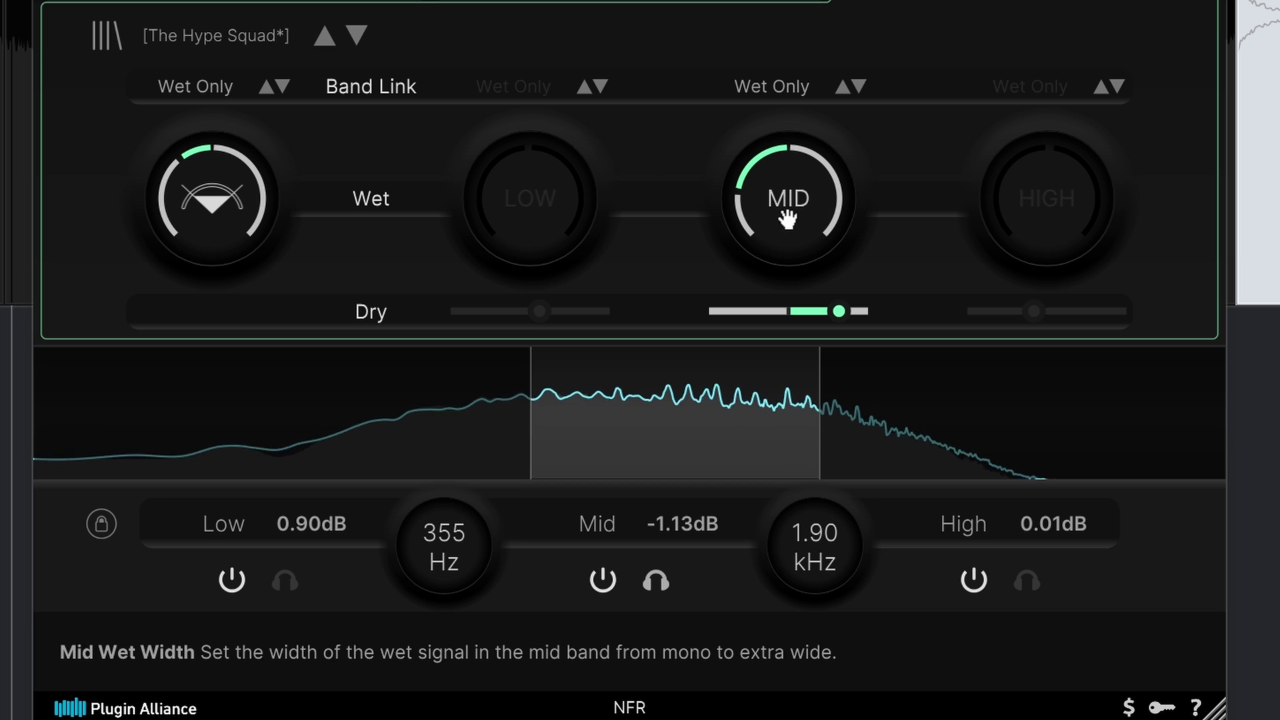
pyautogui.moveTo(839, 311)
pyautogui.mouseDown()
pyautogui.moveTo(721, 310)
pyautogui.moveTo(834, 311)
pyautogui.mouseUp()
pyautogui.moveTo(786, 224); pyautogui.dragTo(786, 280)
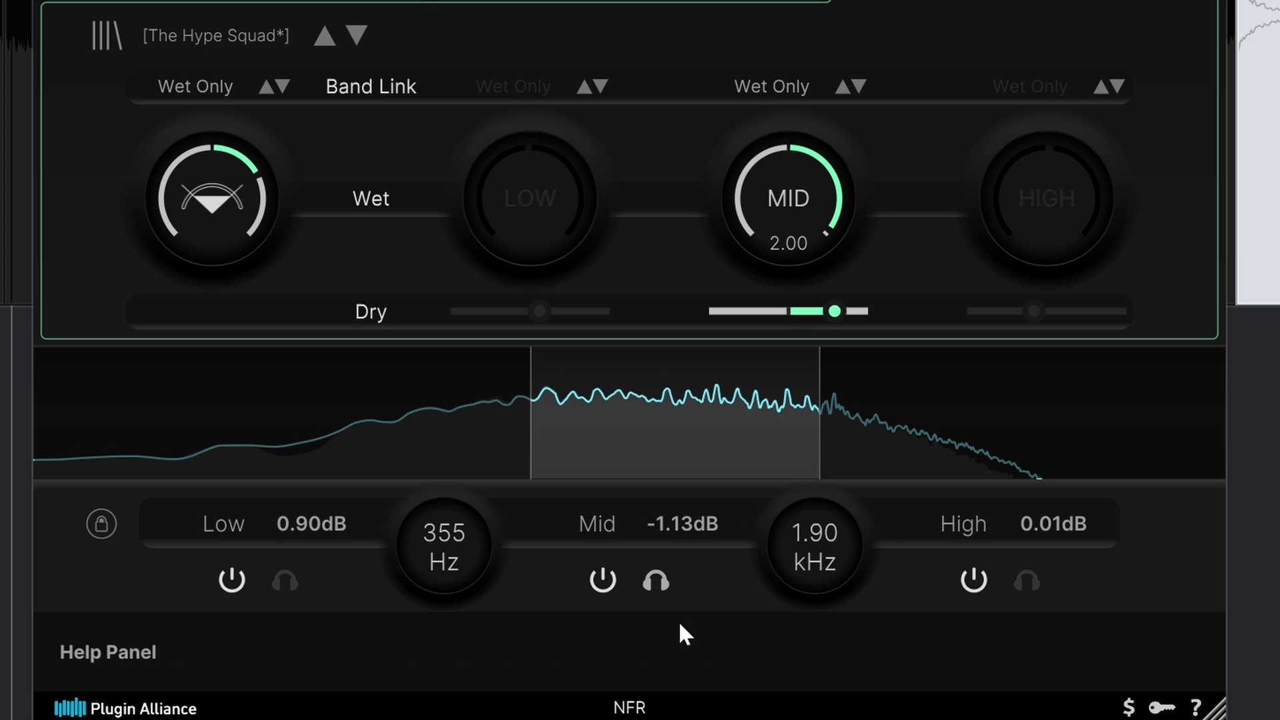
# - Turn off the mid band's solo, and bypass and re-enable Hype for comparison
pyautogui.click(656, 582)
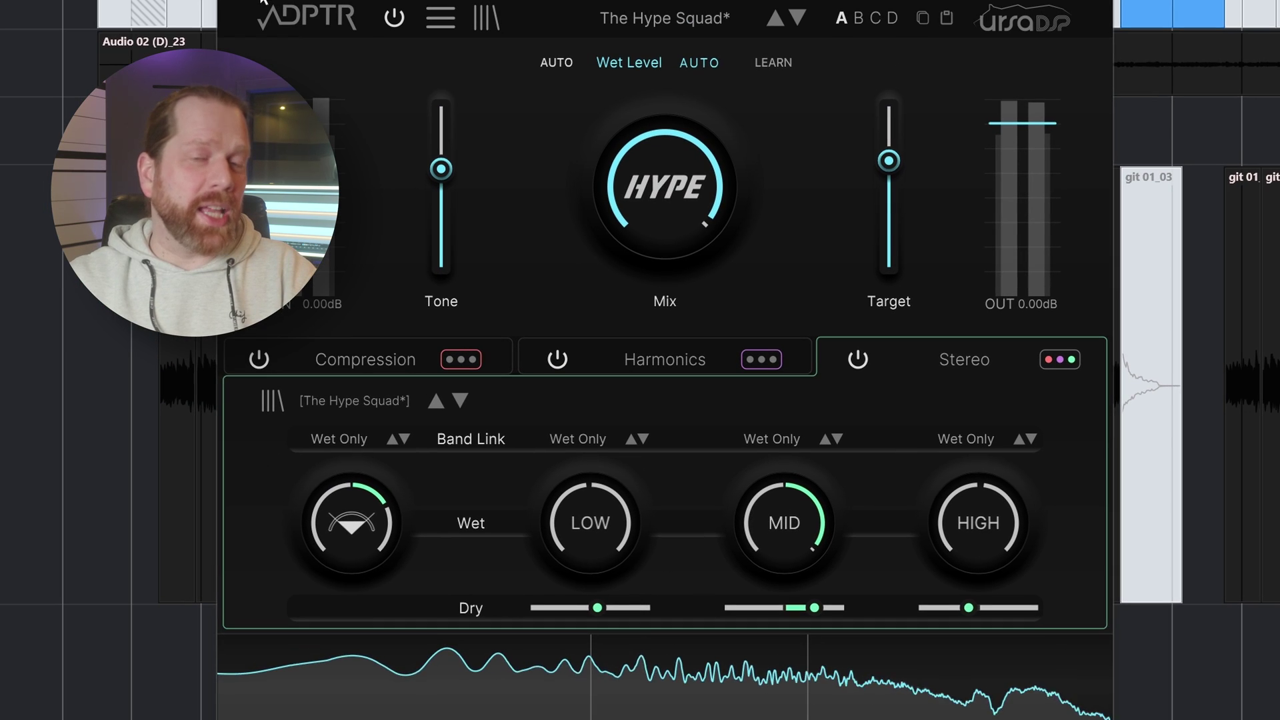
pyautogui.click(394, 17)
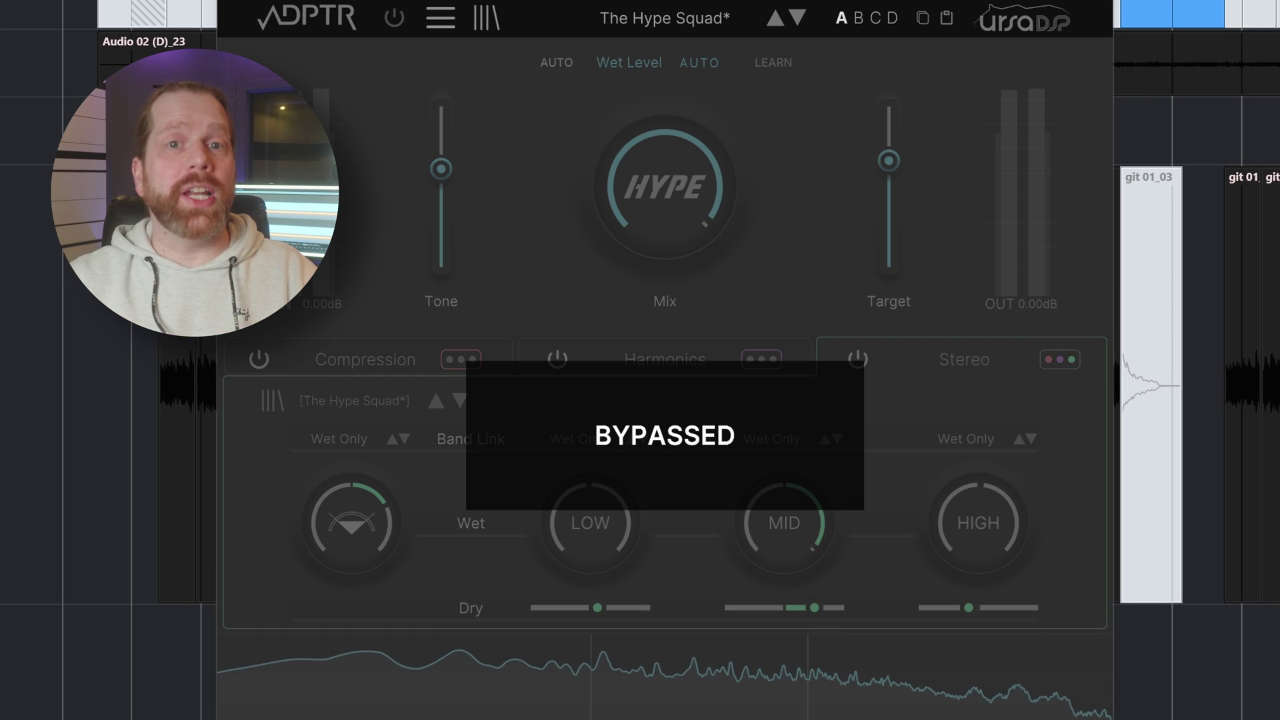
pyautogui.click(394, 17)
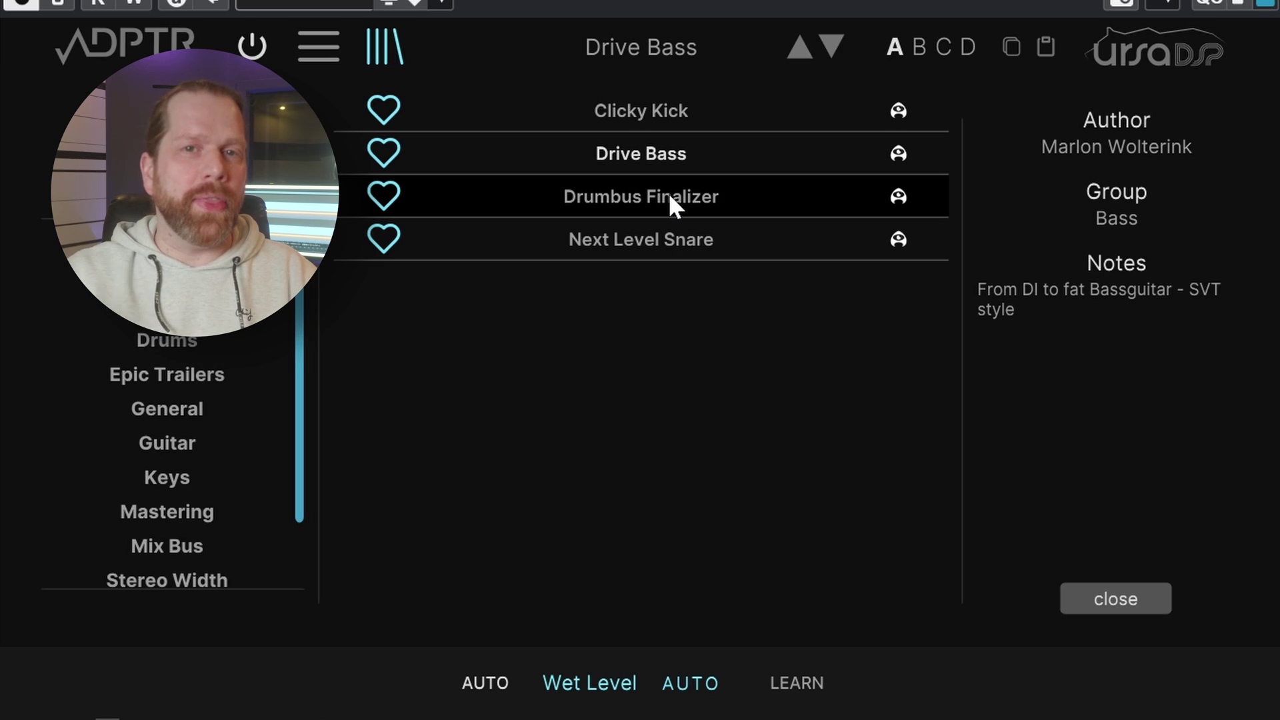
# - Preview the favourite presets Drumbus Finalizer, Next Level Snare, Drive Bass and Clicky Kick in the preset browser
pyautogui.click(668, 194)
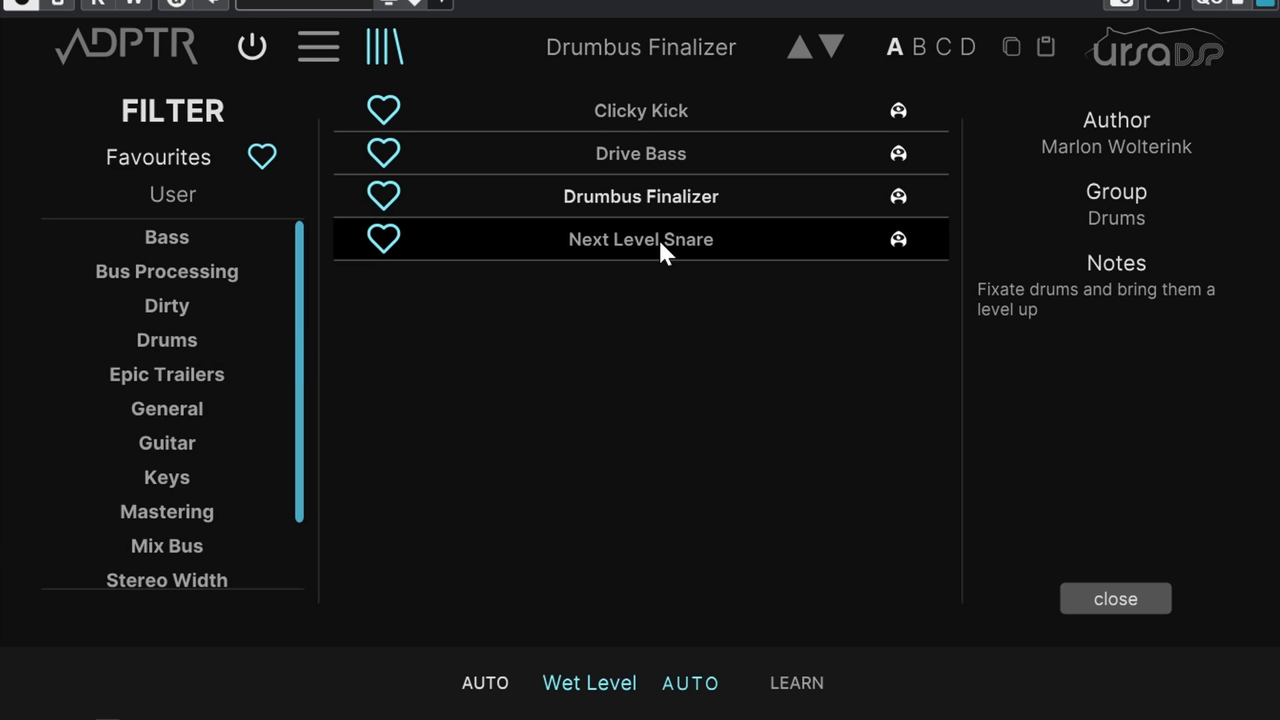
pyautogui.click(659, 239)
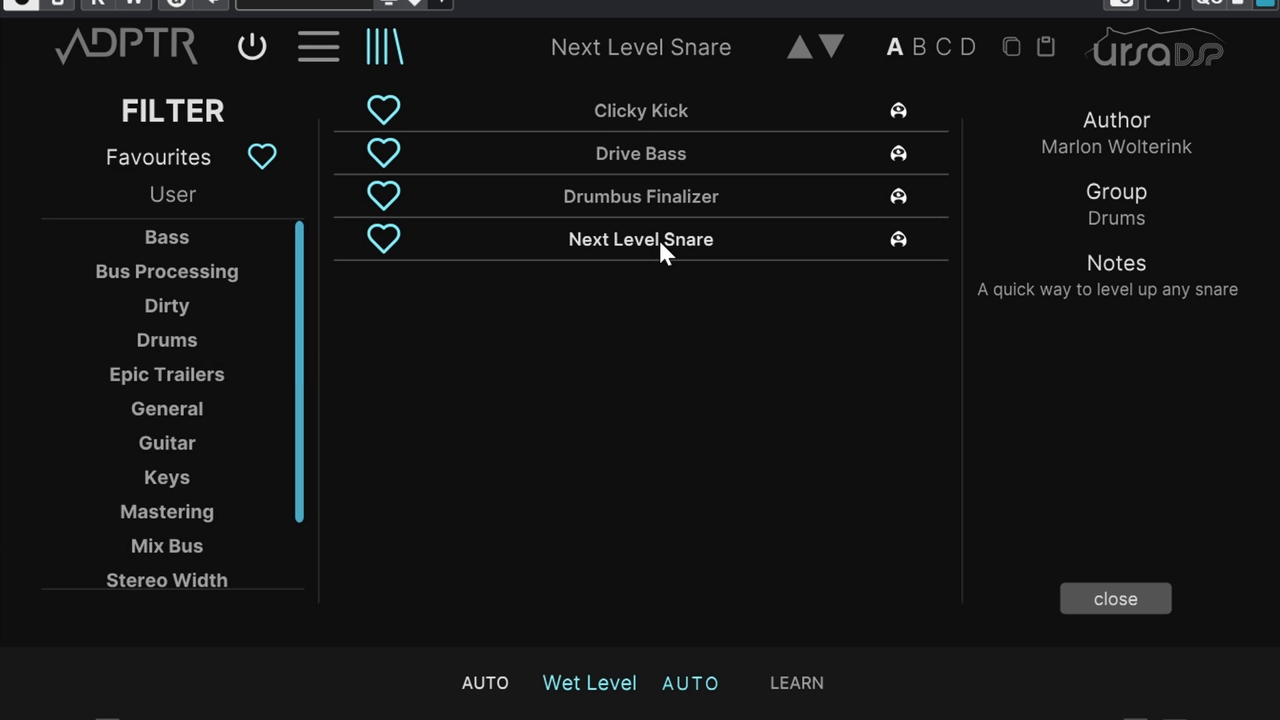
pyautogui.click(651, 155)
pyautogui.click(643, 117)
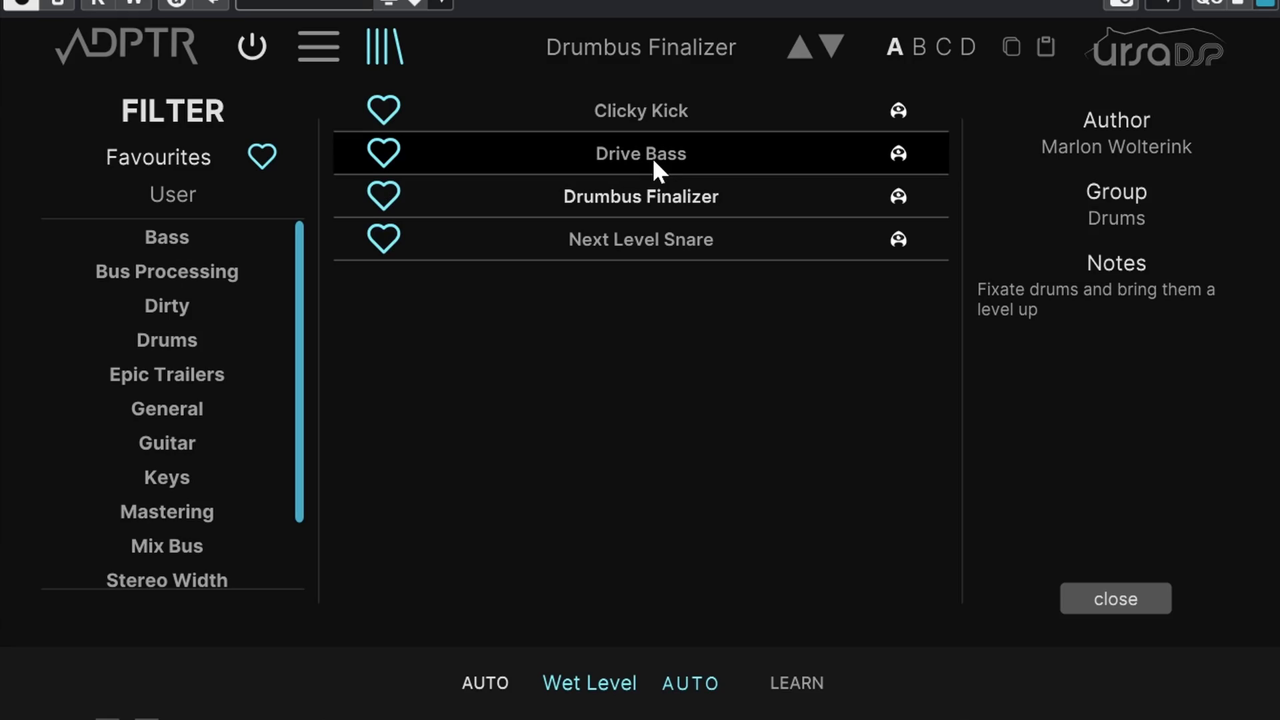
pyautogui.click(652, 157)
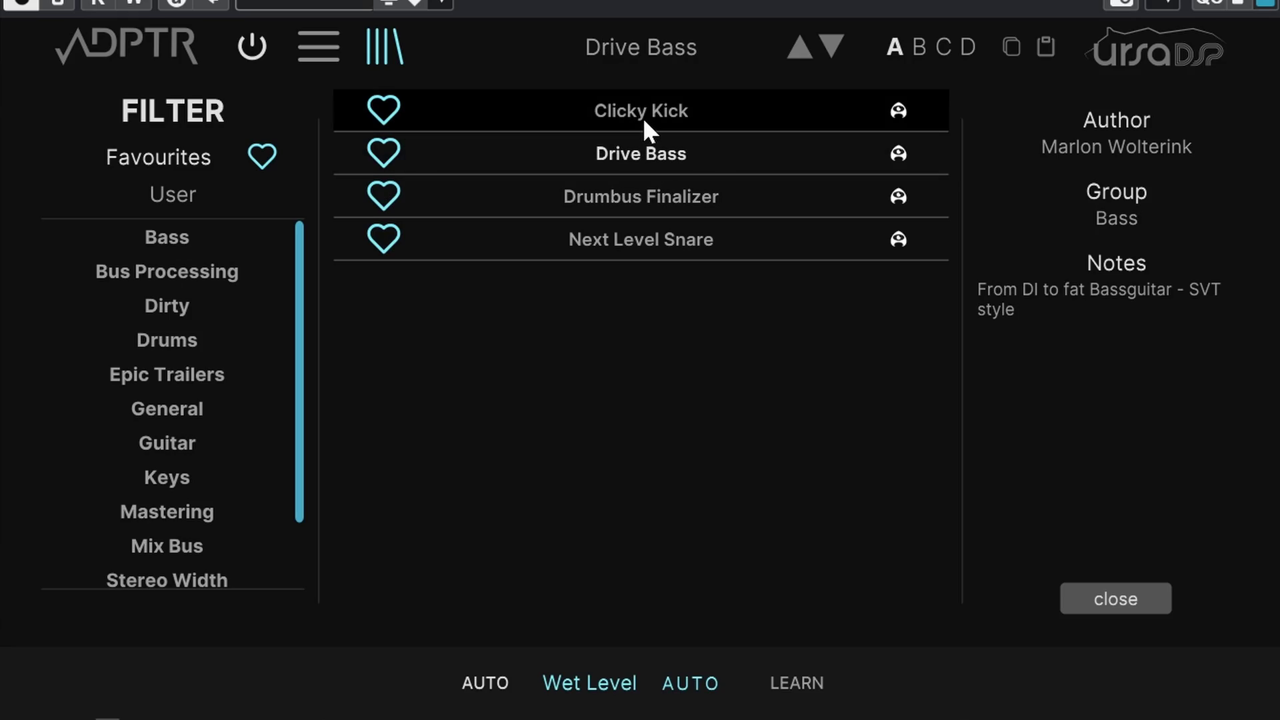
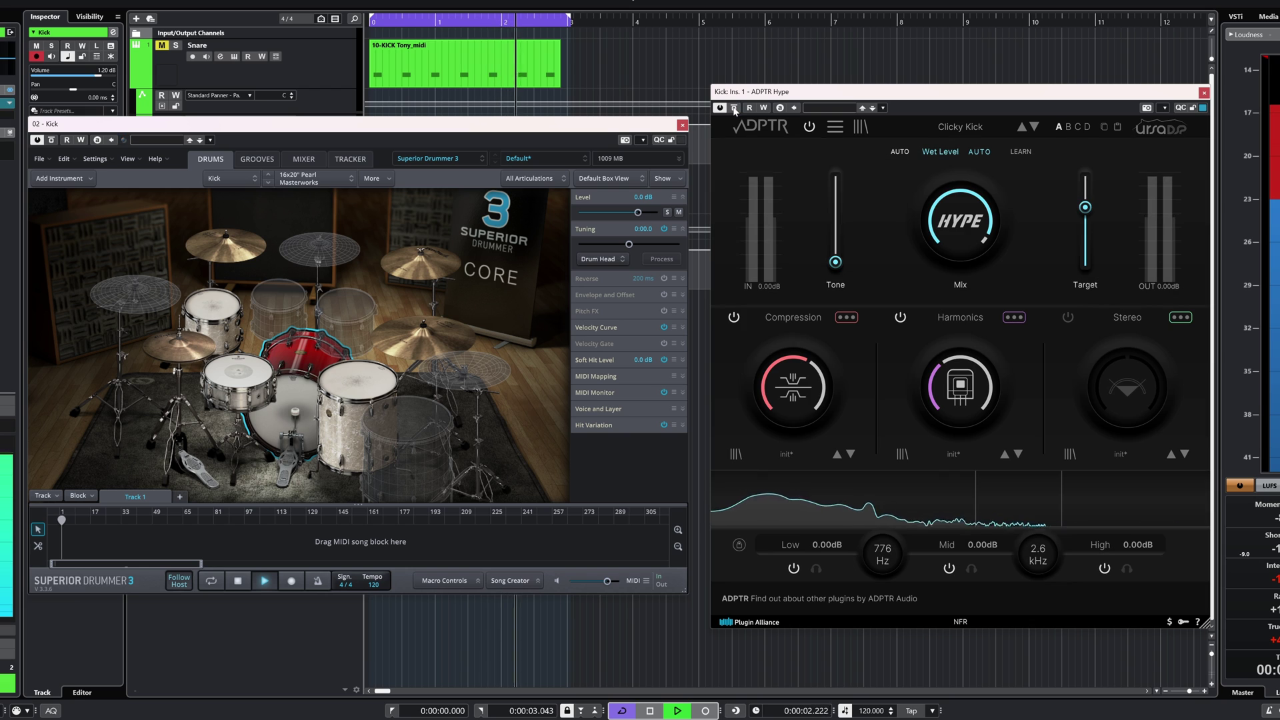
# - Swap the kick to the 18x26" and the 16x24" Pearl Masterworks, comparing each with Hype bypassed and active
pyautogui.click(269, 182)
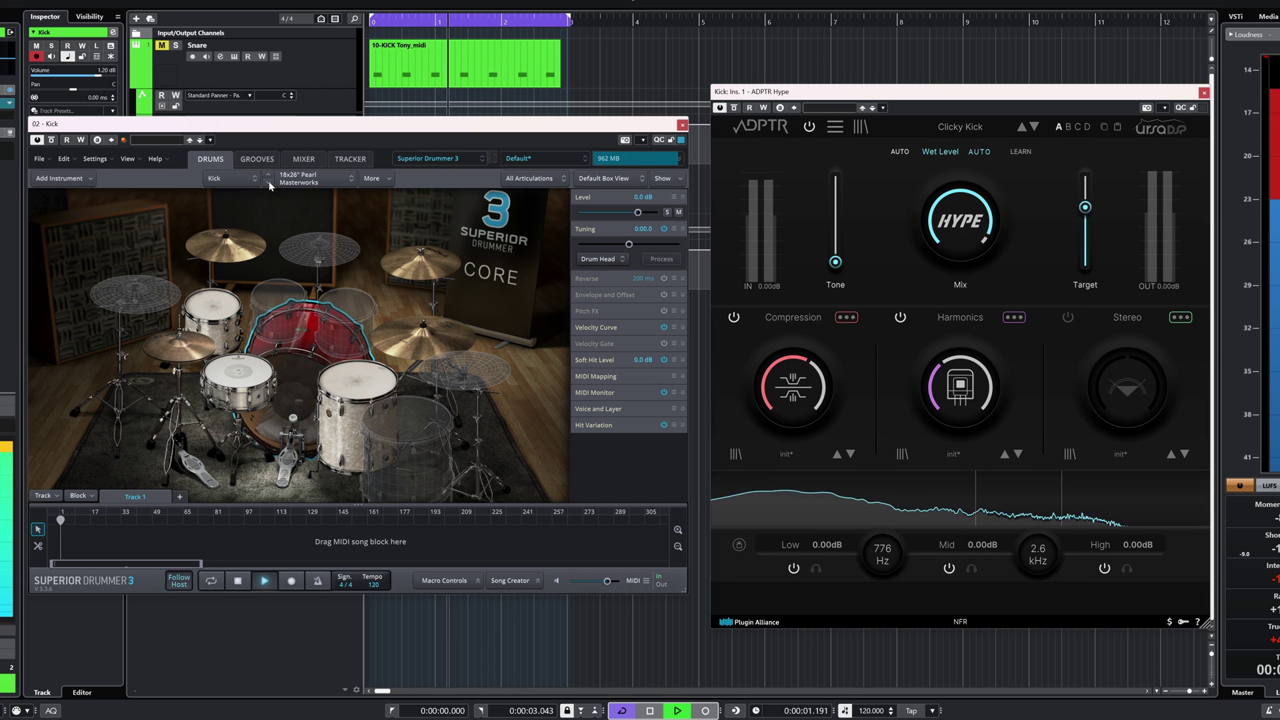
pyautogui.click(734, 108)
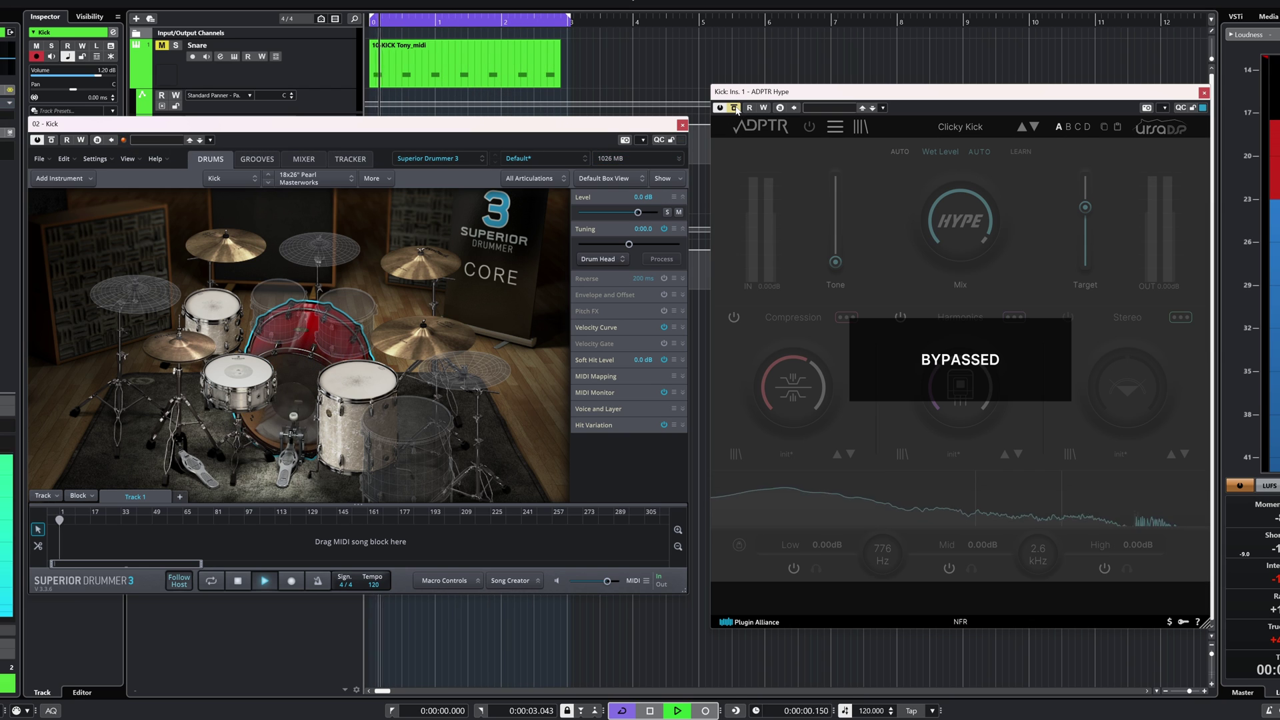
pyautogui.click(735, 109)
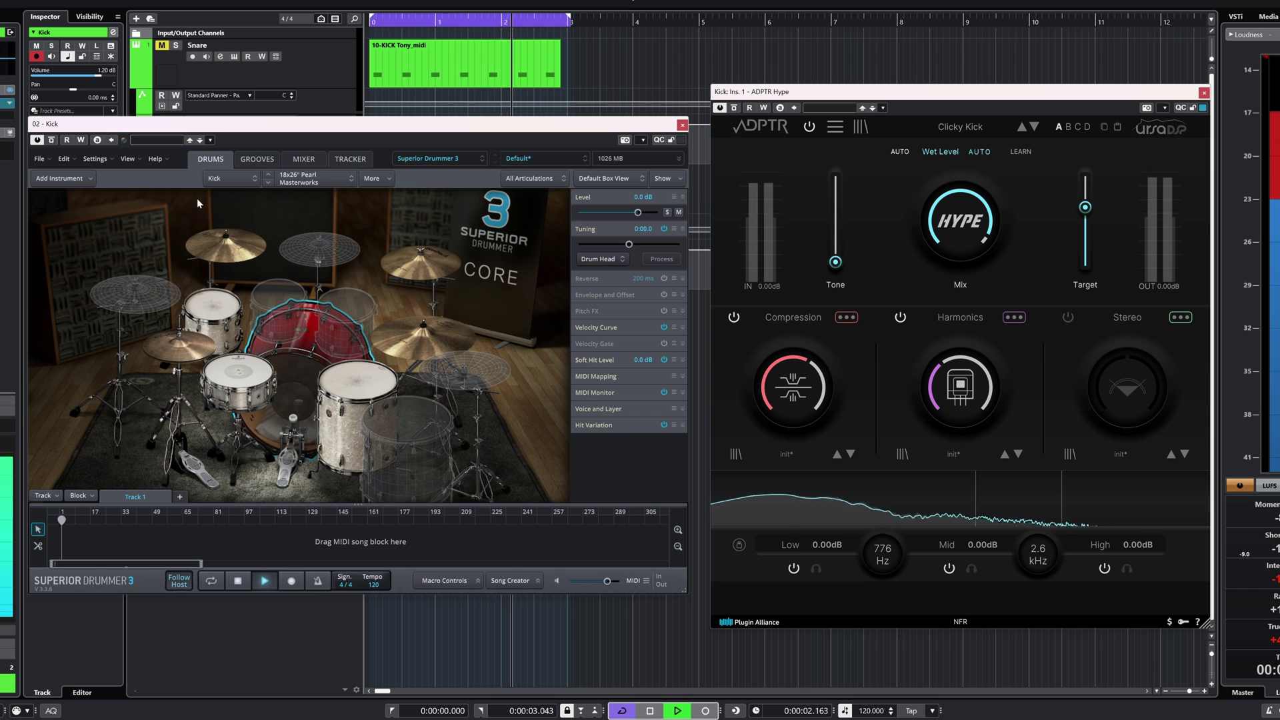
pyautogui.click(267, 178)
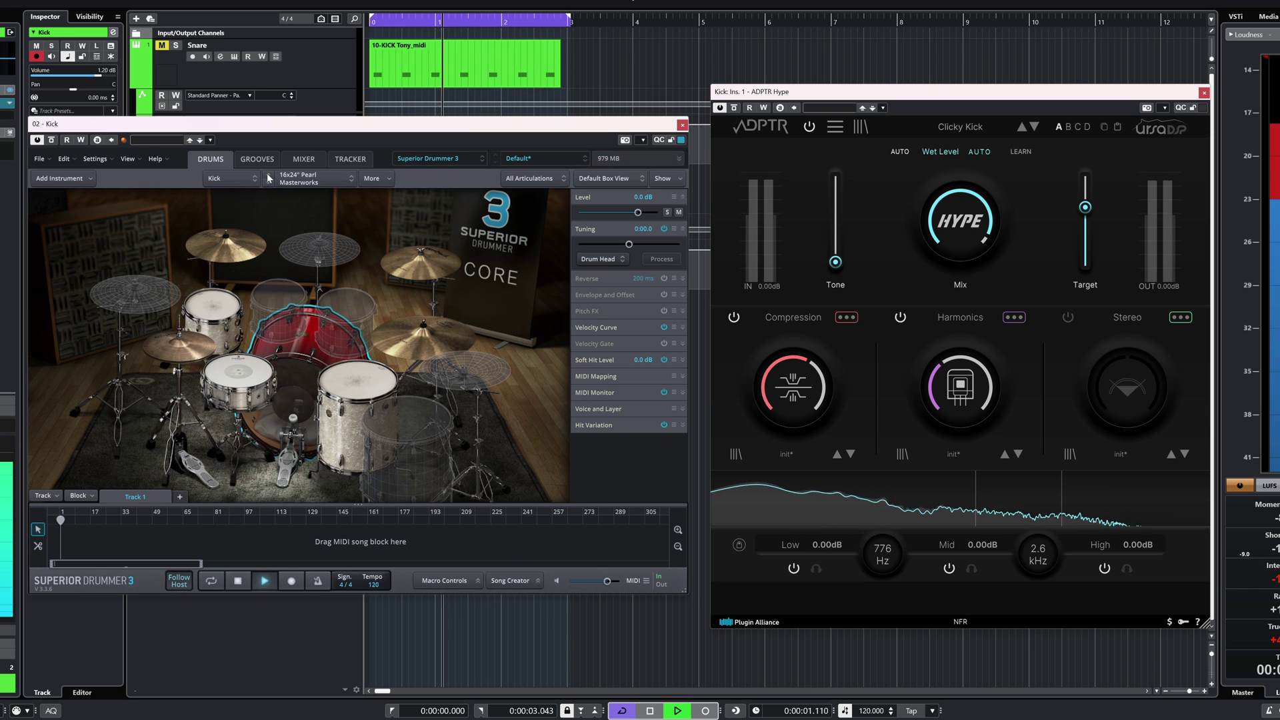
pyautogui.click(735, 110)
pyautogui.click(735, 109)
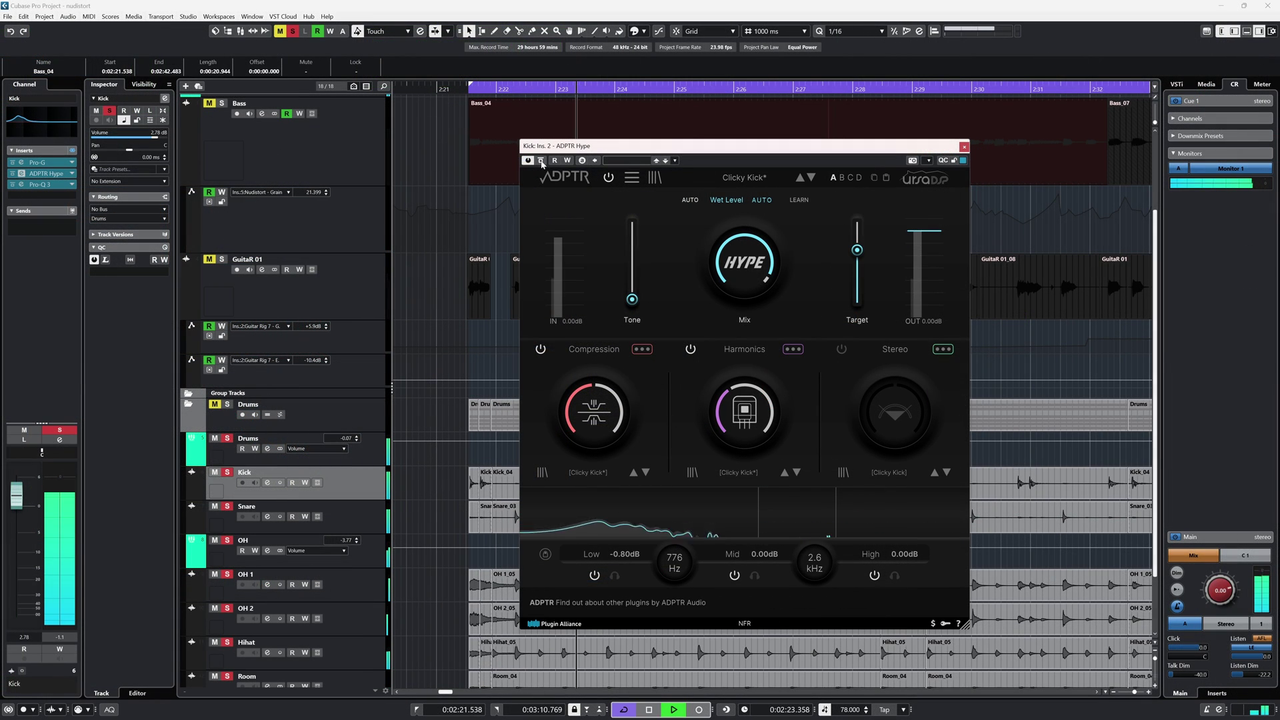
# - Compare the song's Kick track with Hype bypassed and active, before and after enabling Listen on the Kick channel
pyautogui.click(541, 162)
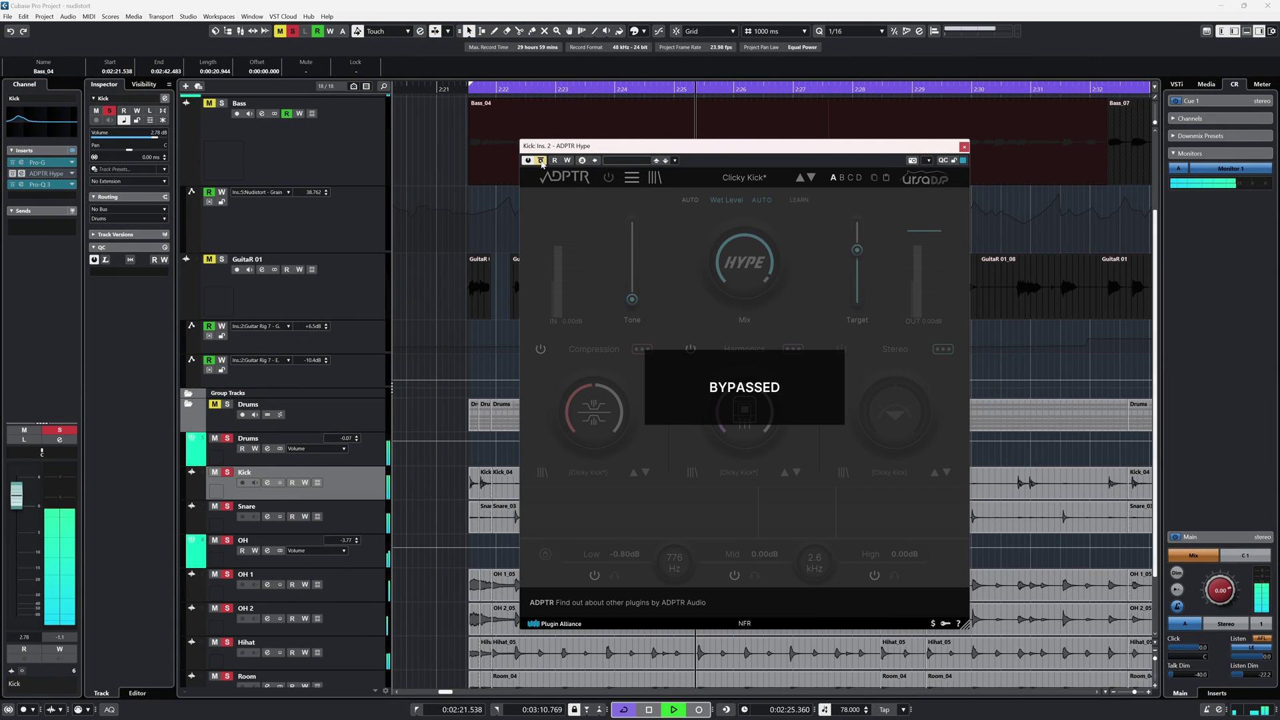
pyautogui.click(542, 161)
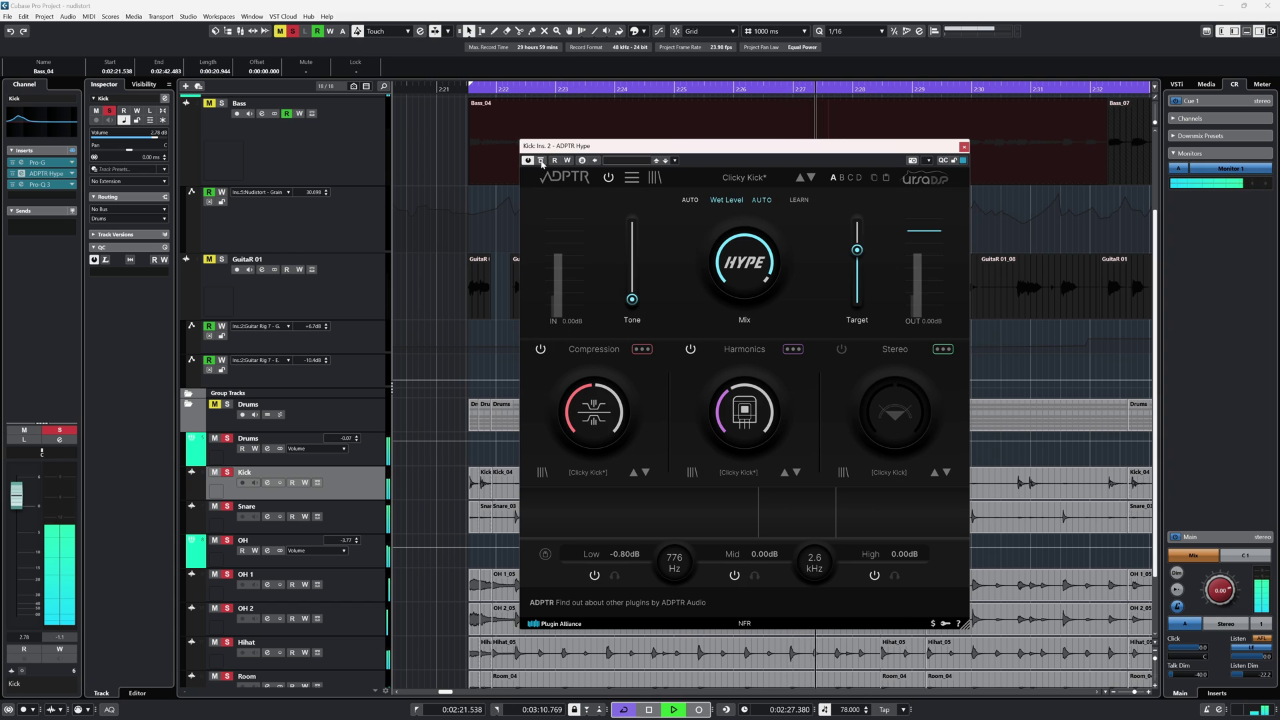
pyautogui.click(24, 441)
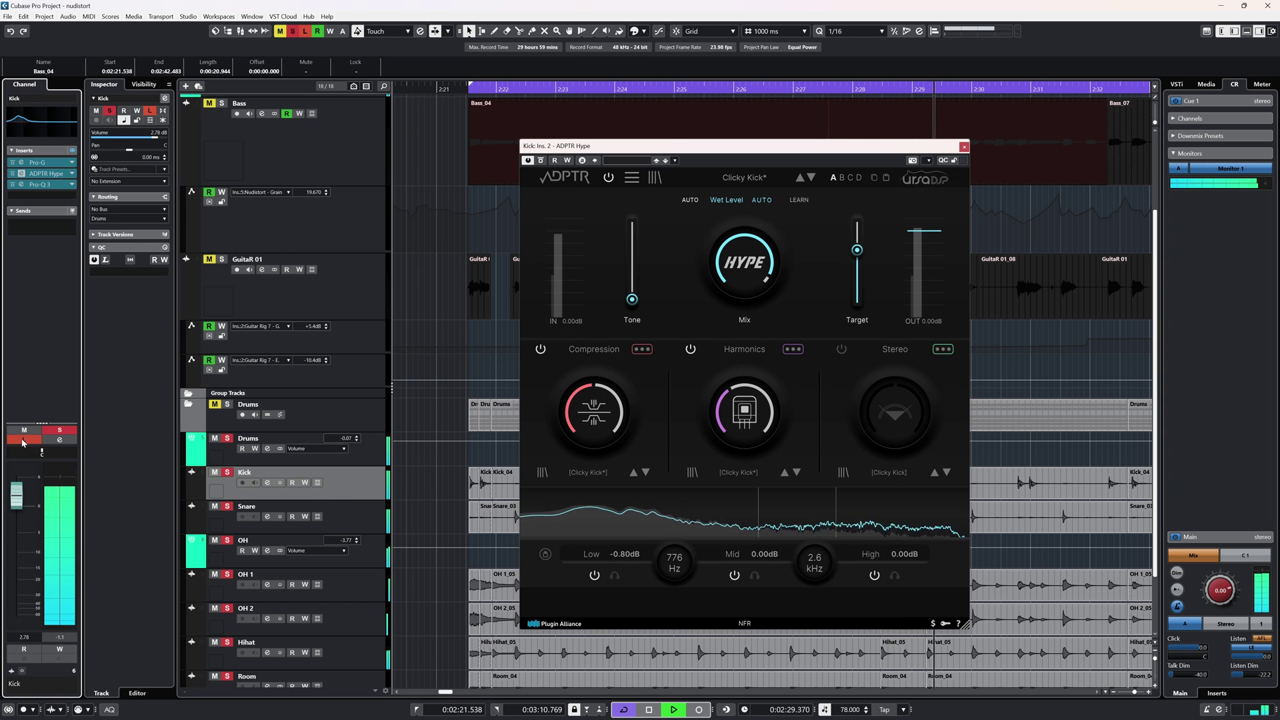
pyautogui.click(542, 161)
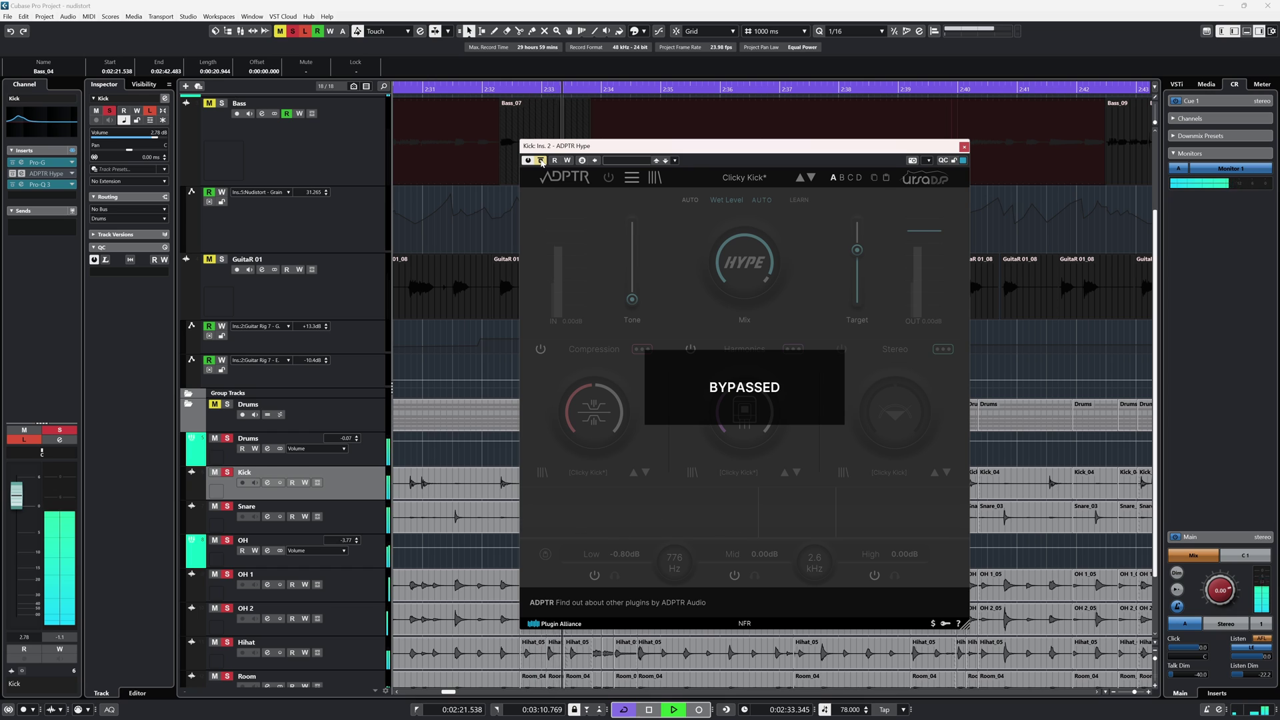
pyautogui.click(542, 162)
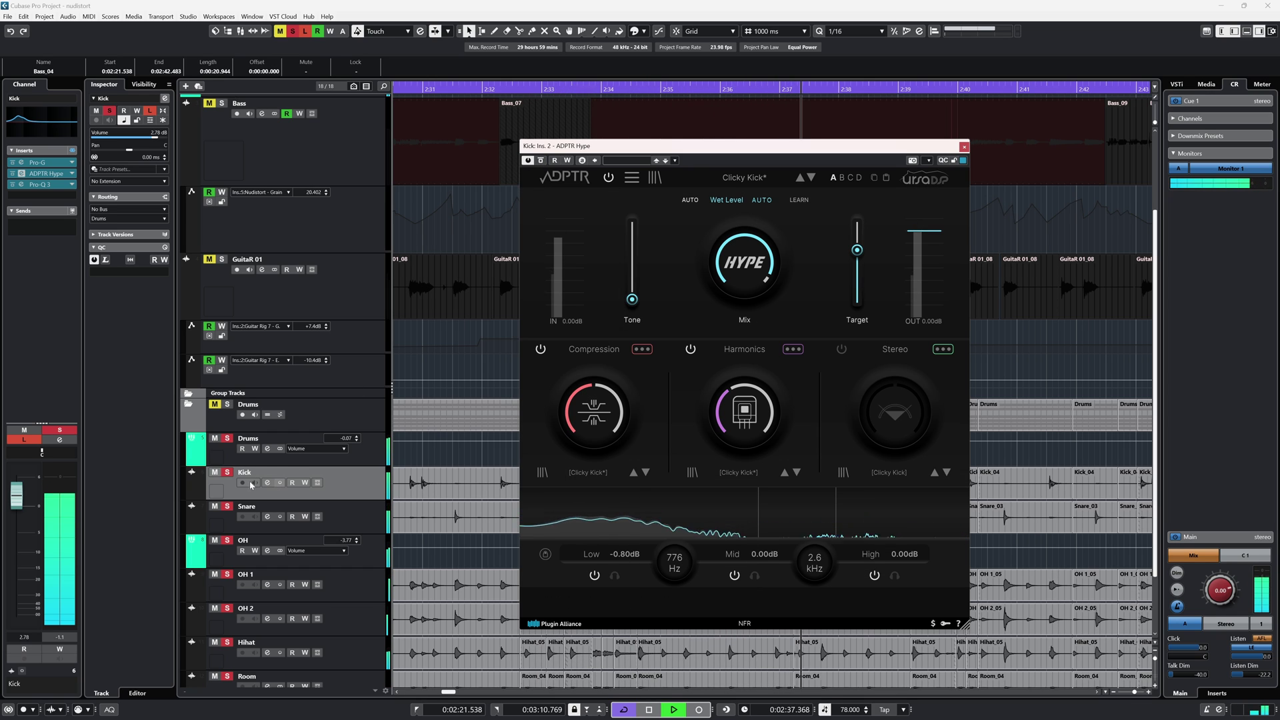
pyautogui.click(228, 438)
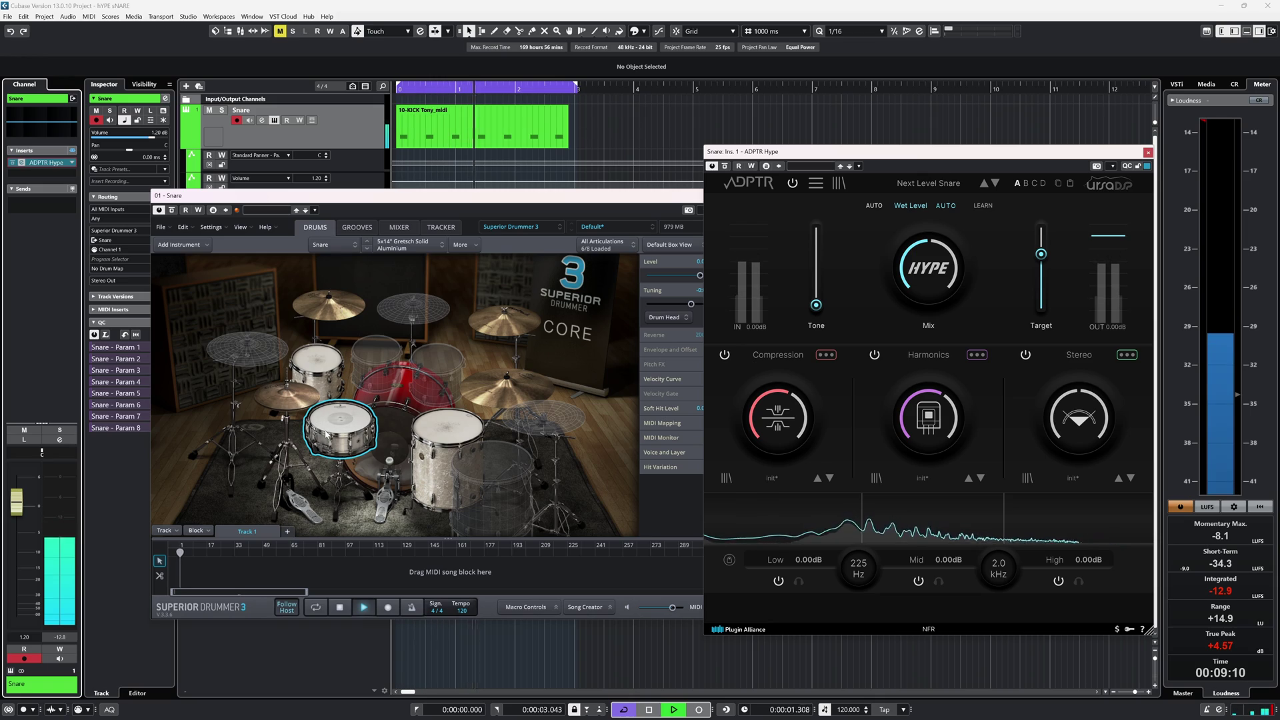
# - Compare Hype bypassed and active on the 5x14" Gretsch Solid Aluminium snare and its replacement, the 5x14" Leedy Broadway Standard 30s
pyautogui.click(726, 168)
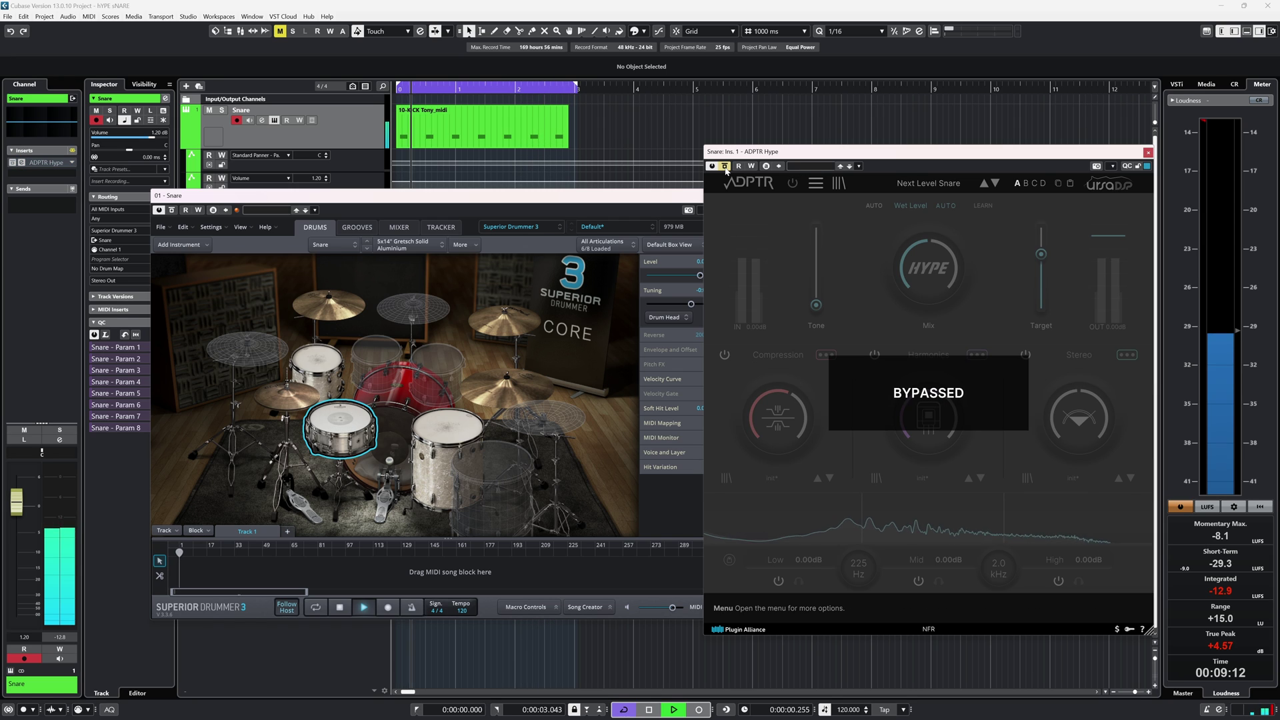
pyautogui.click(726, 167)
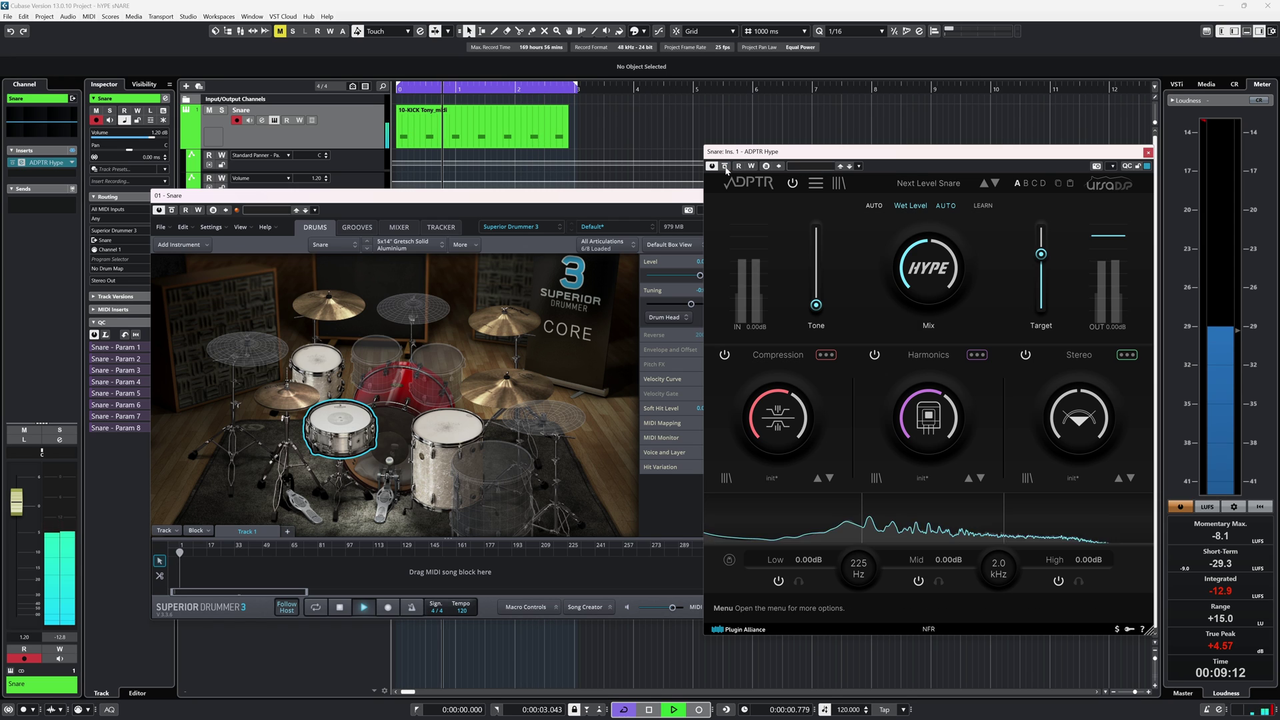
pyautogui.click(368, 246)
pyautogui.click(726, 166)
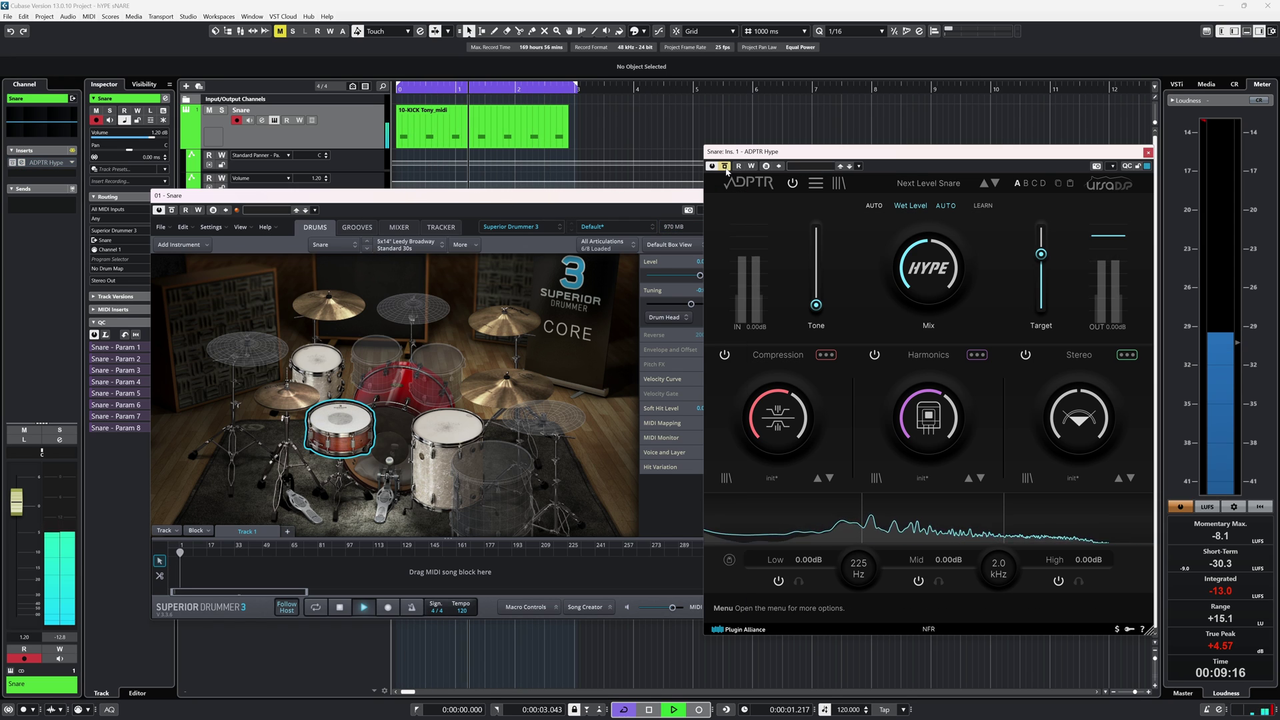
pyautogui.click(725, 167)
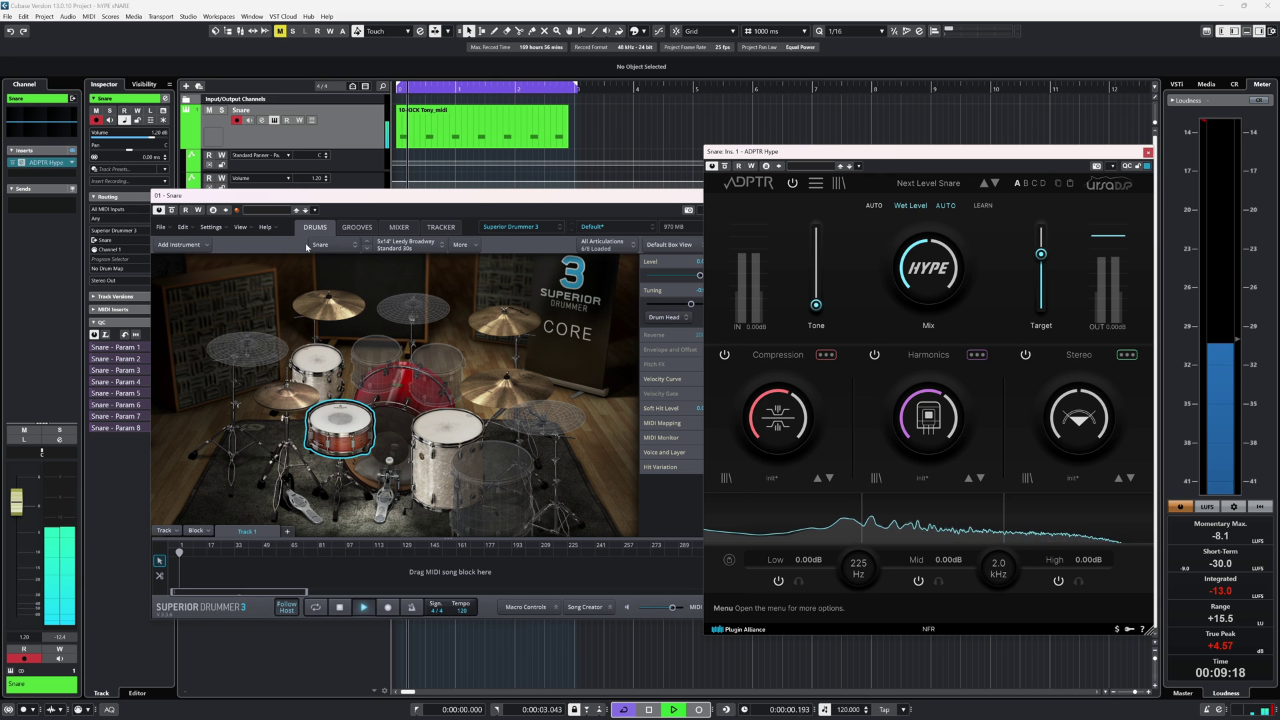
# - Swap the snare to the 5x13" and the 5.5x14" Ayotte Maple Classic, comparing each with Hype bypassed and active
pyautogui.click(368, 246)
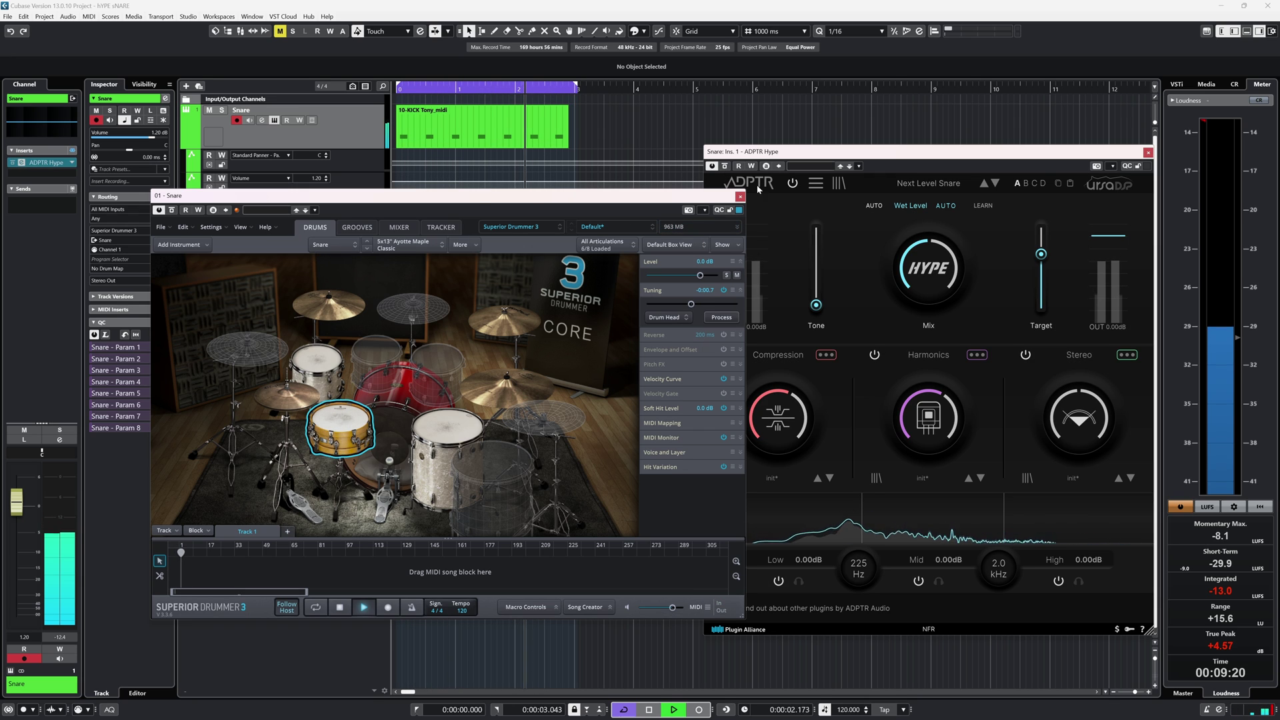
pyautogui.click(725, 166)
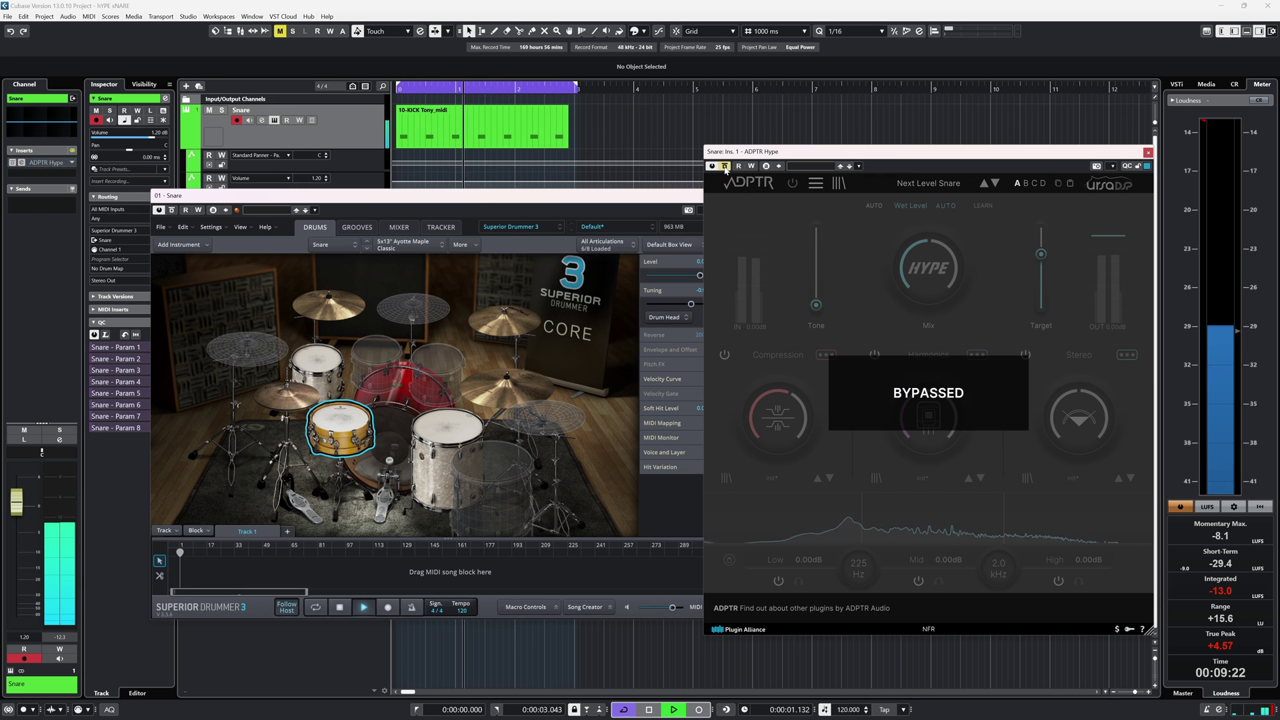
pyautogui.click(725, 166)
pyautogui.click(367, 244)
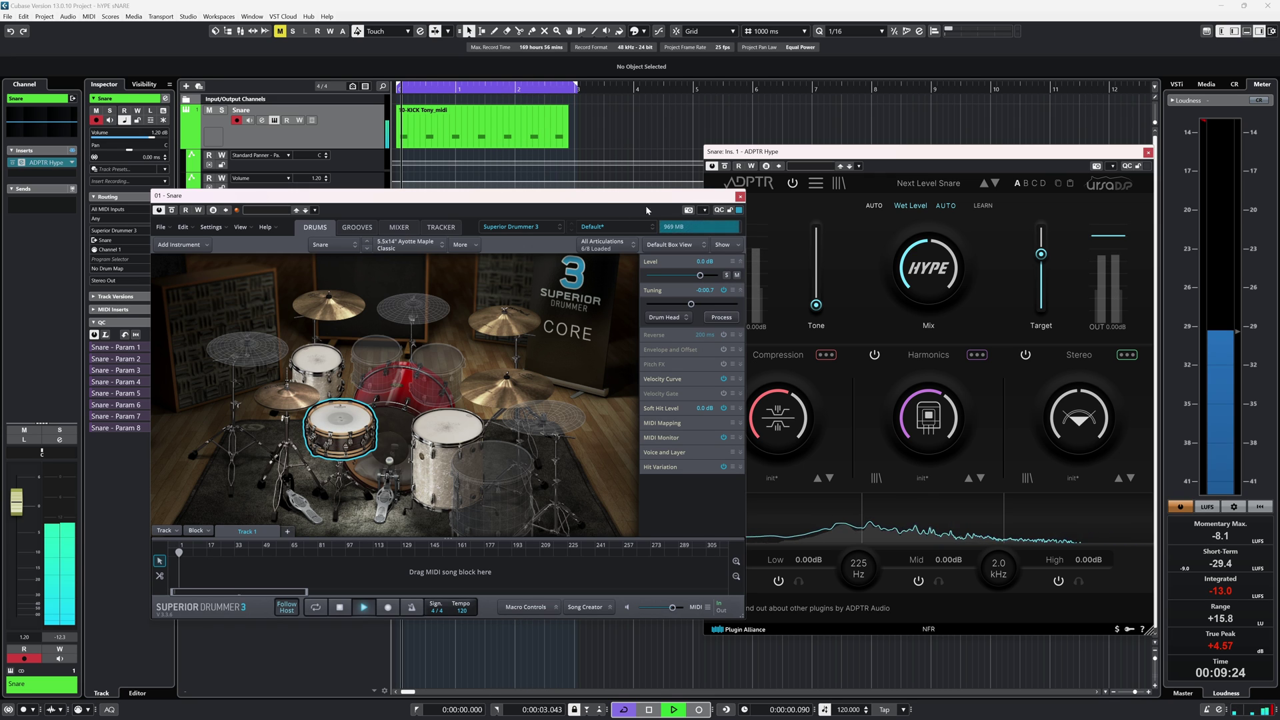
pyautogui.click(725, 166)
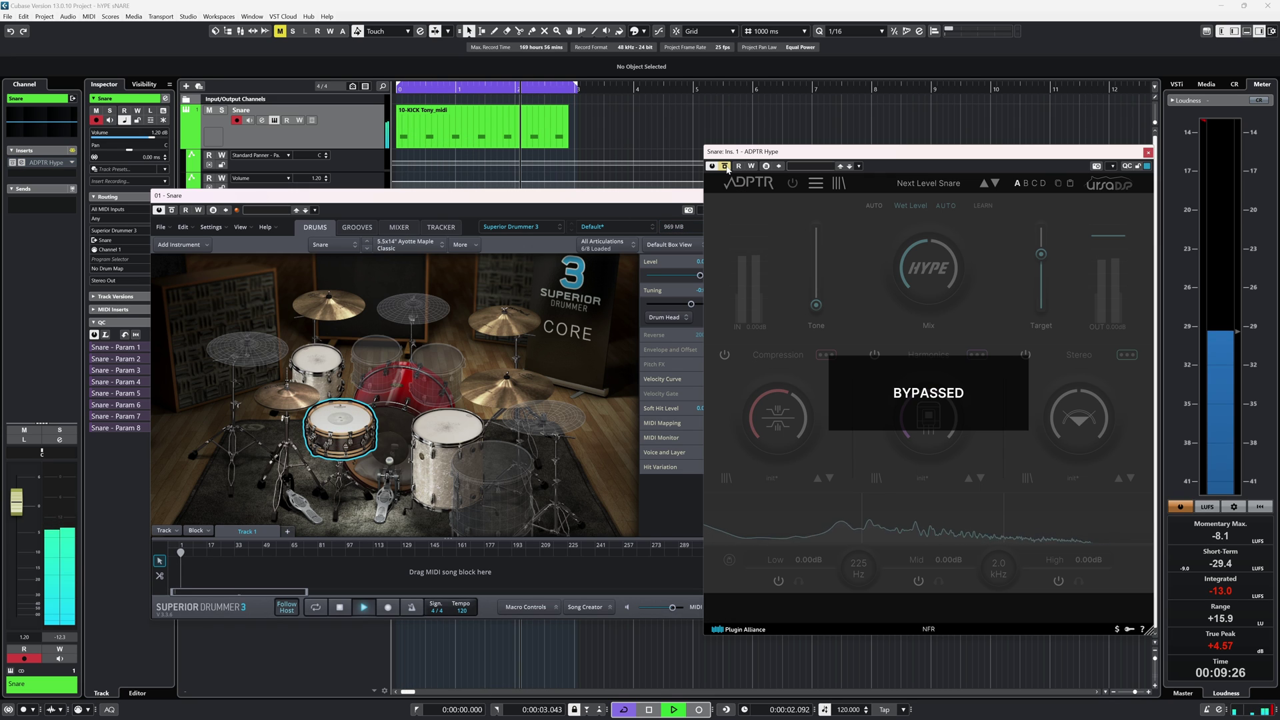
pyautogui.click(725, 167)
# - Swap the snare to the 4x14" Ludwig Black Beauty 20s and compare it with Hype bypassed and active
pyautogui.click(367, 244)
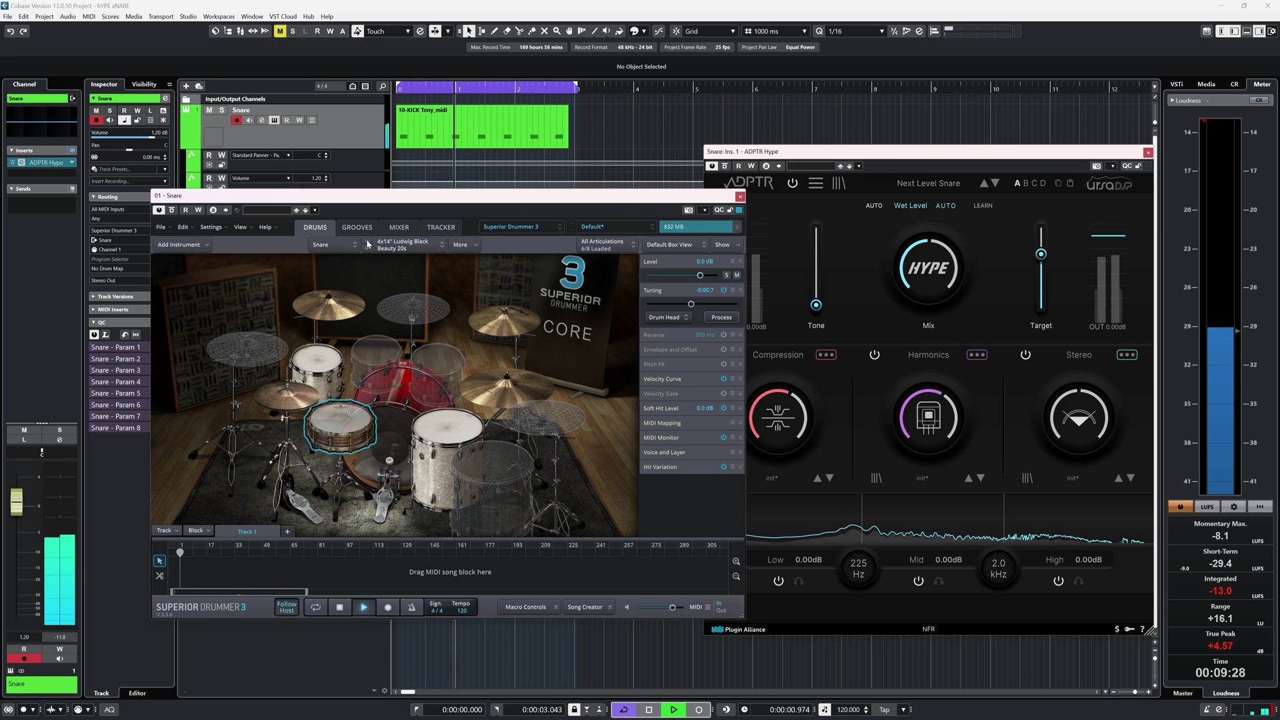
pyautogui.click(726, 166)
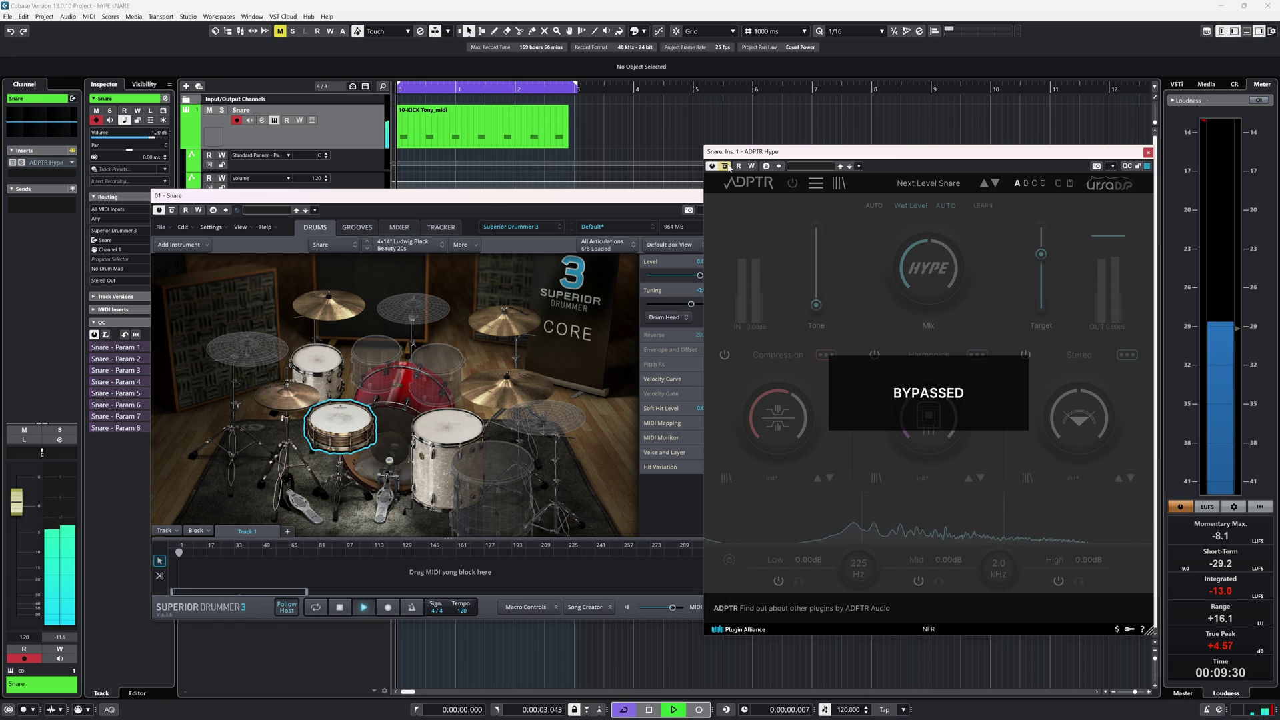
pyautogui.click(726, 167)
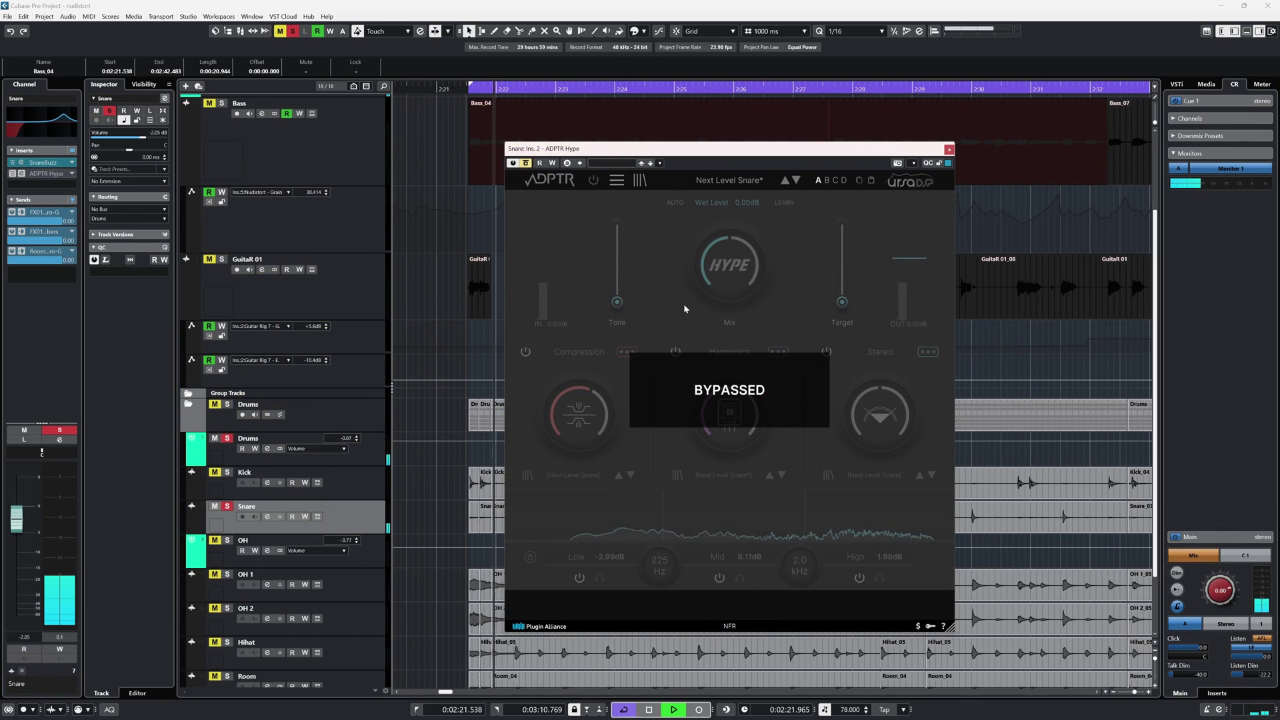
# - Compare the soloed snare with Hype active and bypassed, ending with the processed sound
pyautogui.click(529, 164)
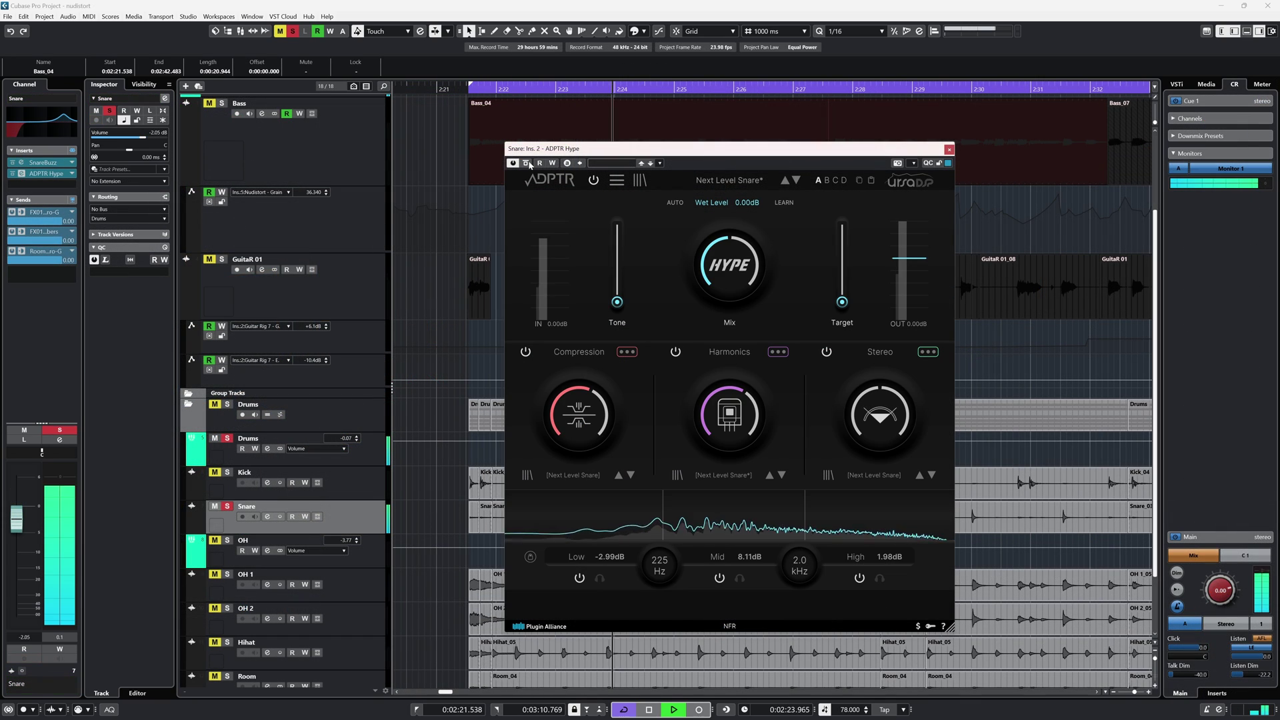
pyautogui.click(527, 163)
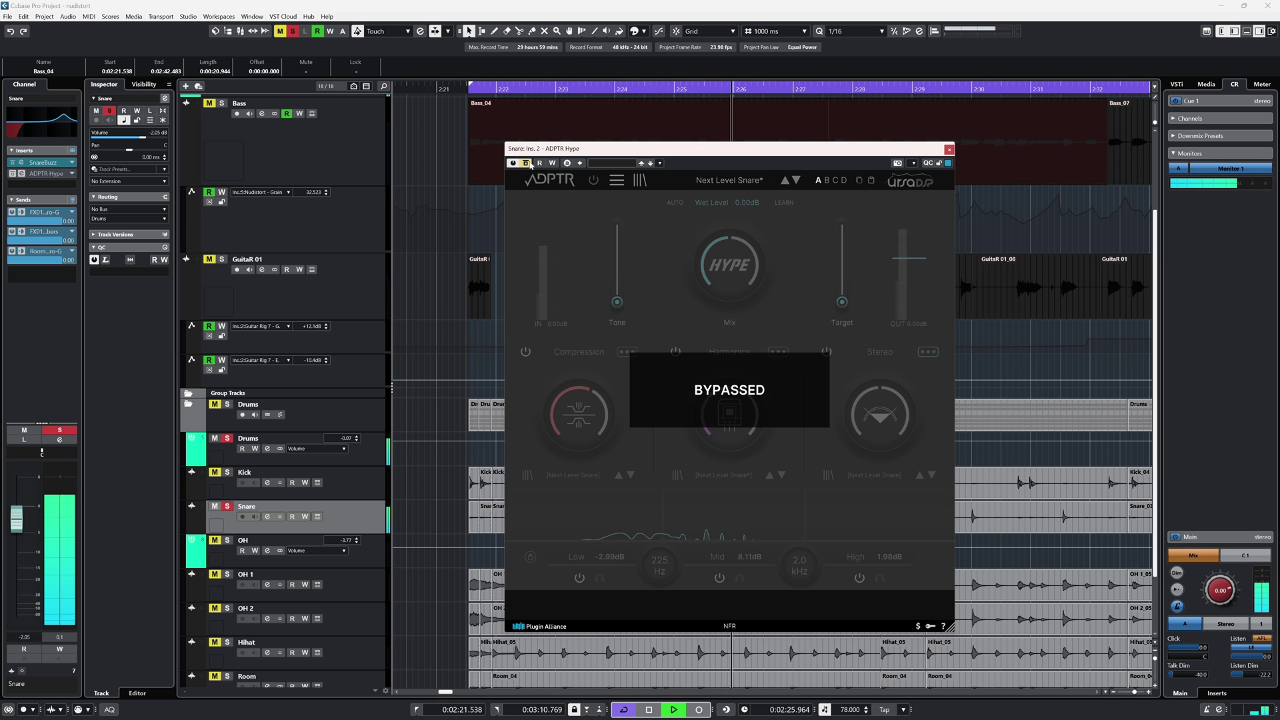
pyautogui.click(527, 163)
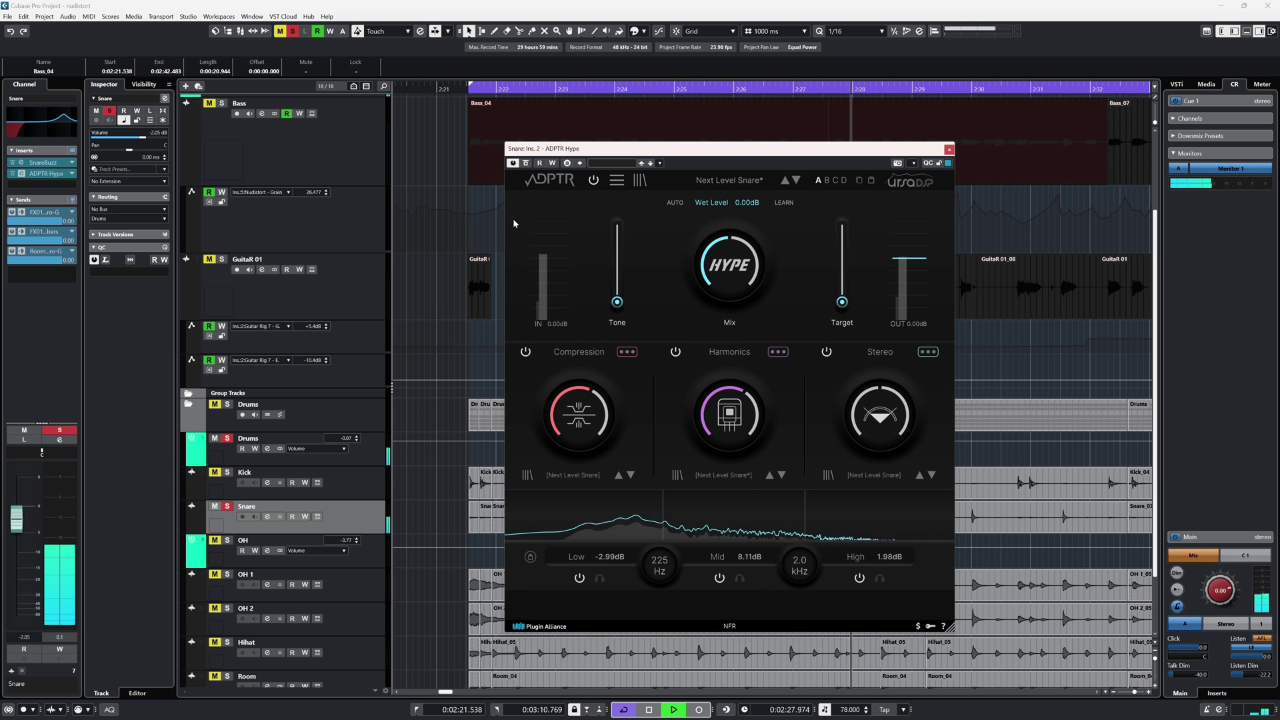
# - Solo the whole Drums folder and compare the full kit with the snare's Hype bypassed and active
pyautogui.click(228, 404)
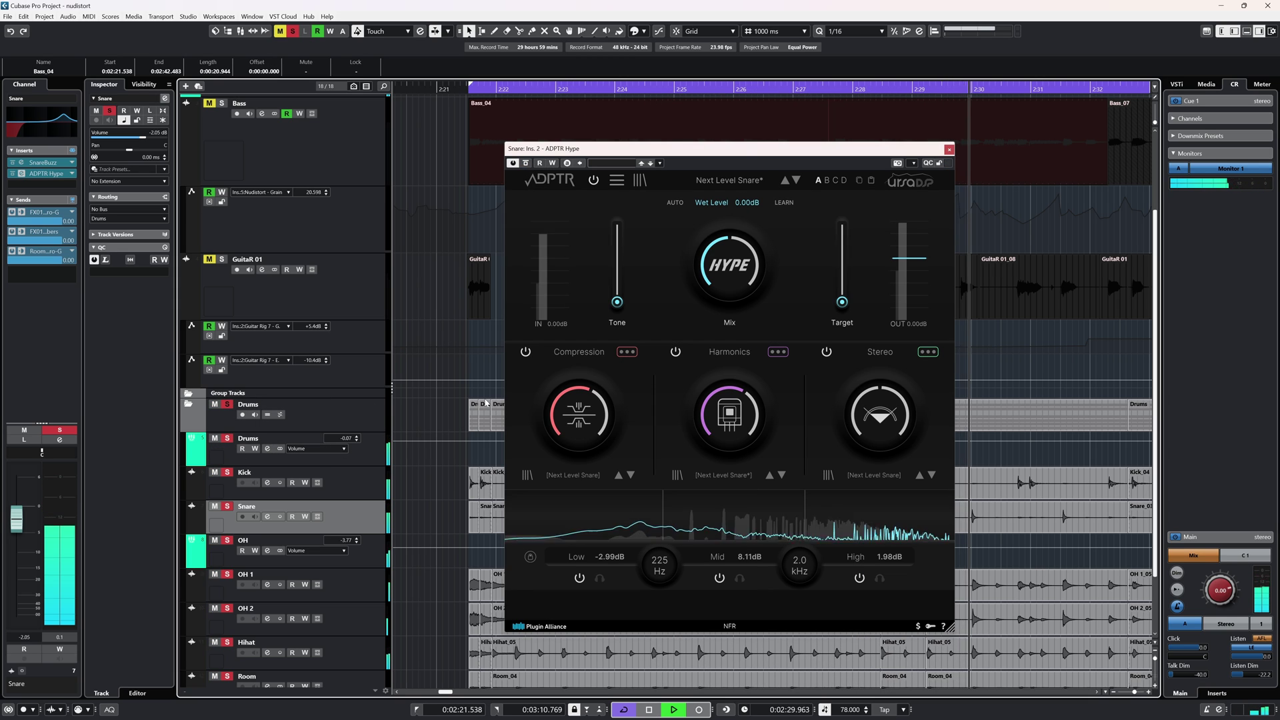
pyautogui.click(527, 163)
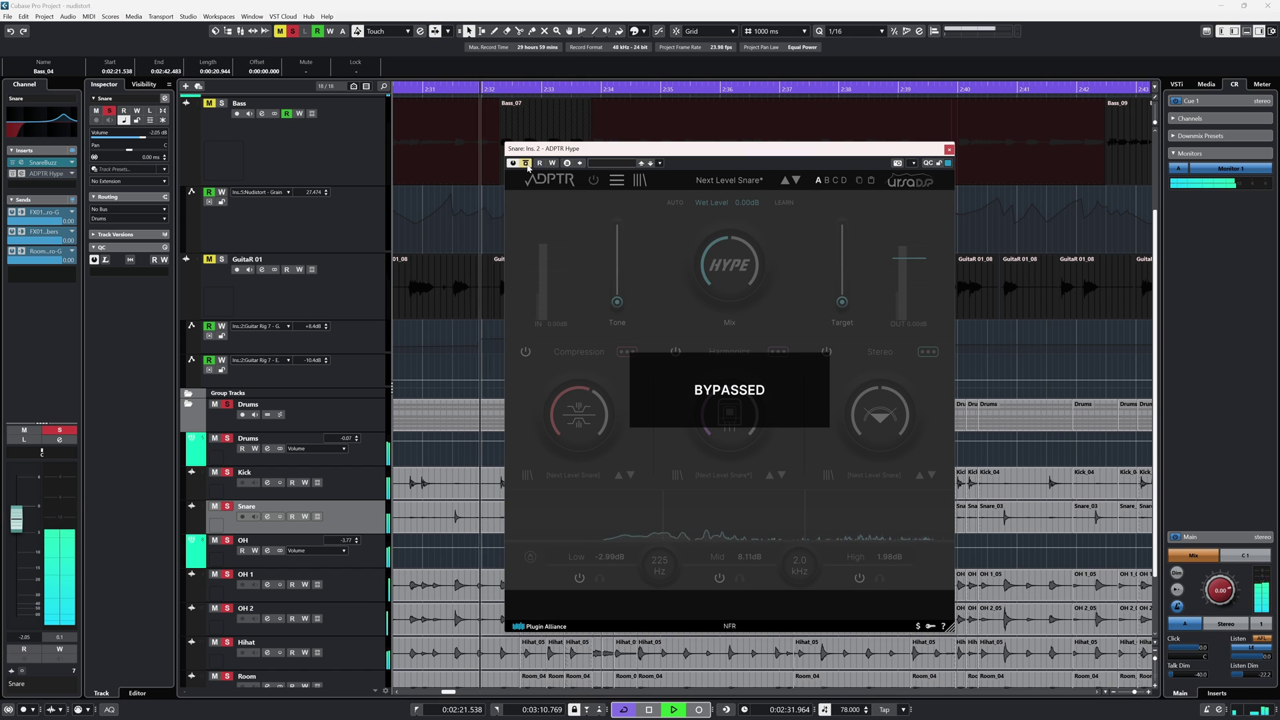
pyautogui.click(527, 163)
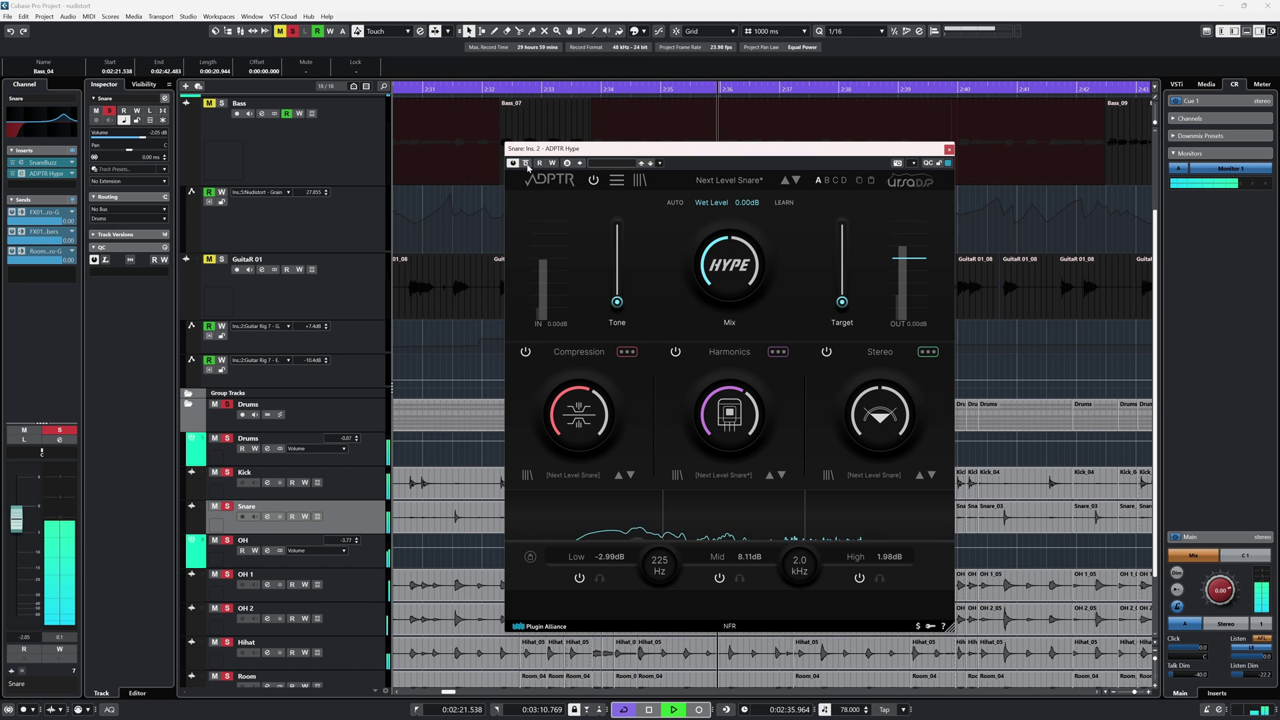
pyautogui.click(527, 163)
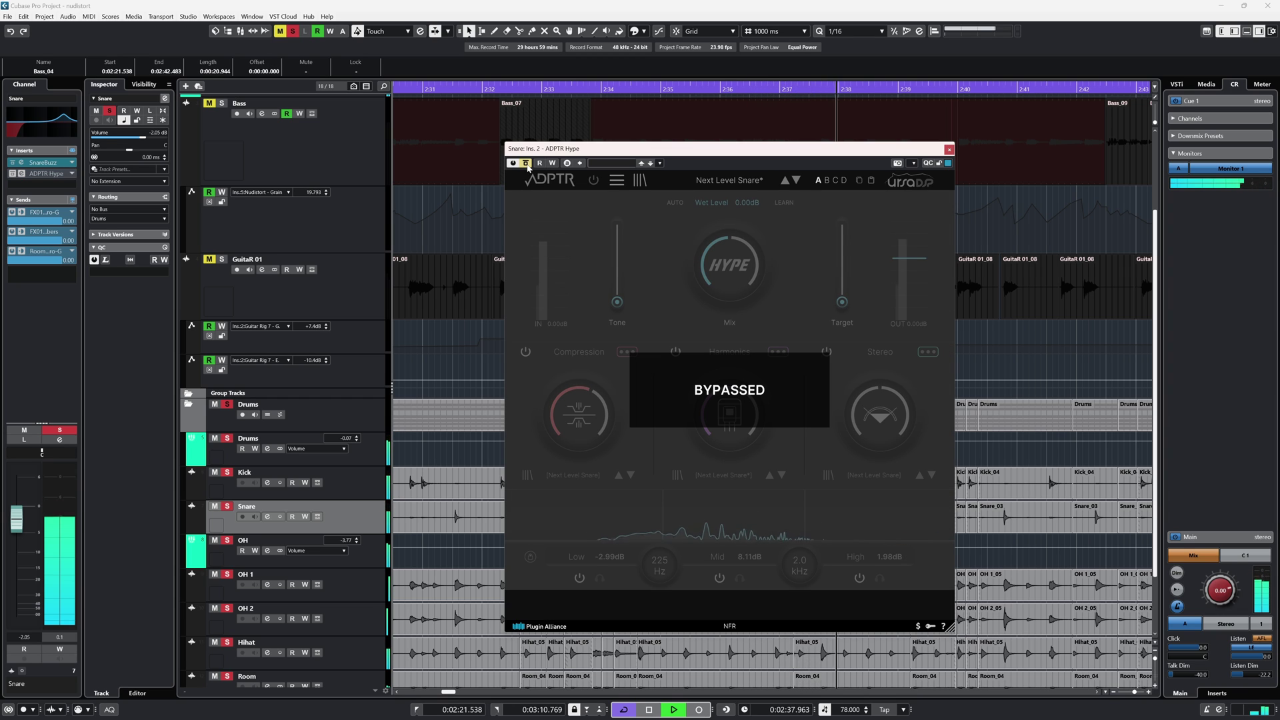
pyautogui.click(526, 163)
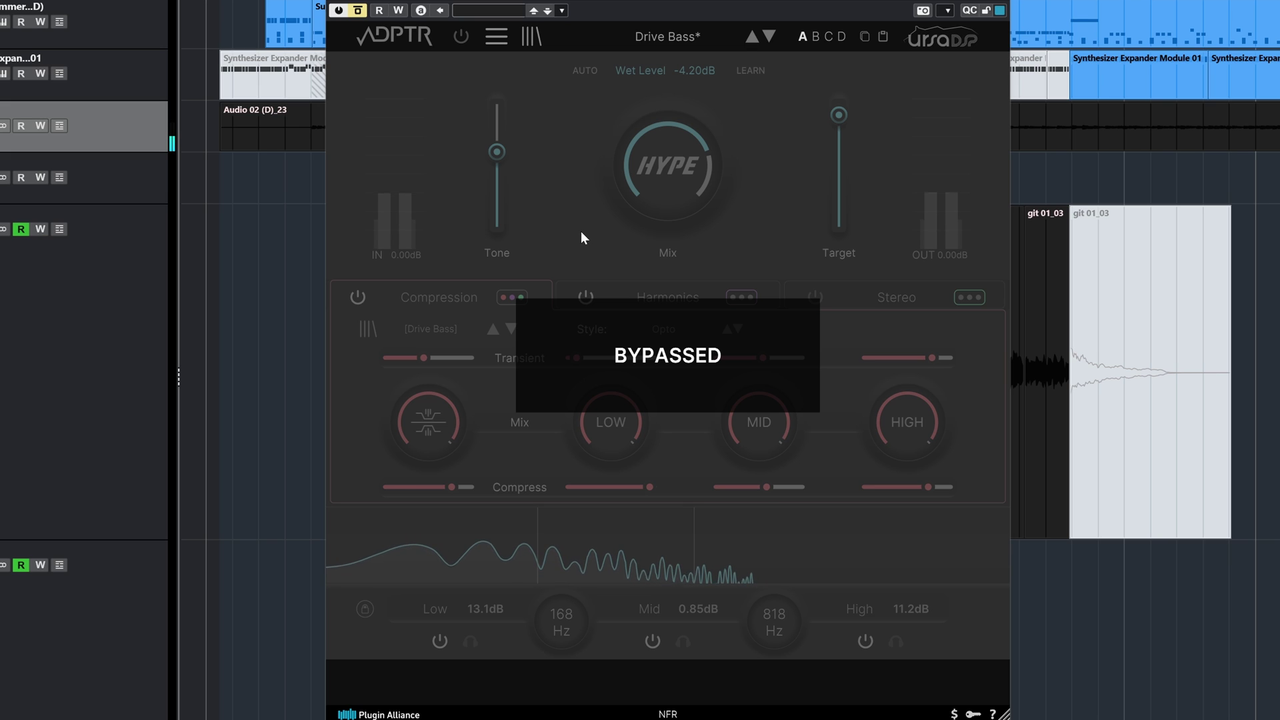
# - Compare the bass with Hype's modified Drive Bass preset active and bypassed
pyautogui.click(358, 11)
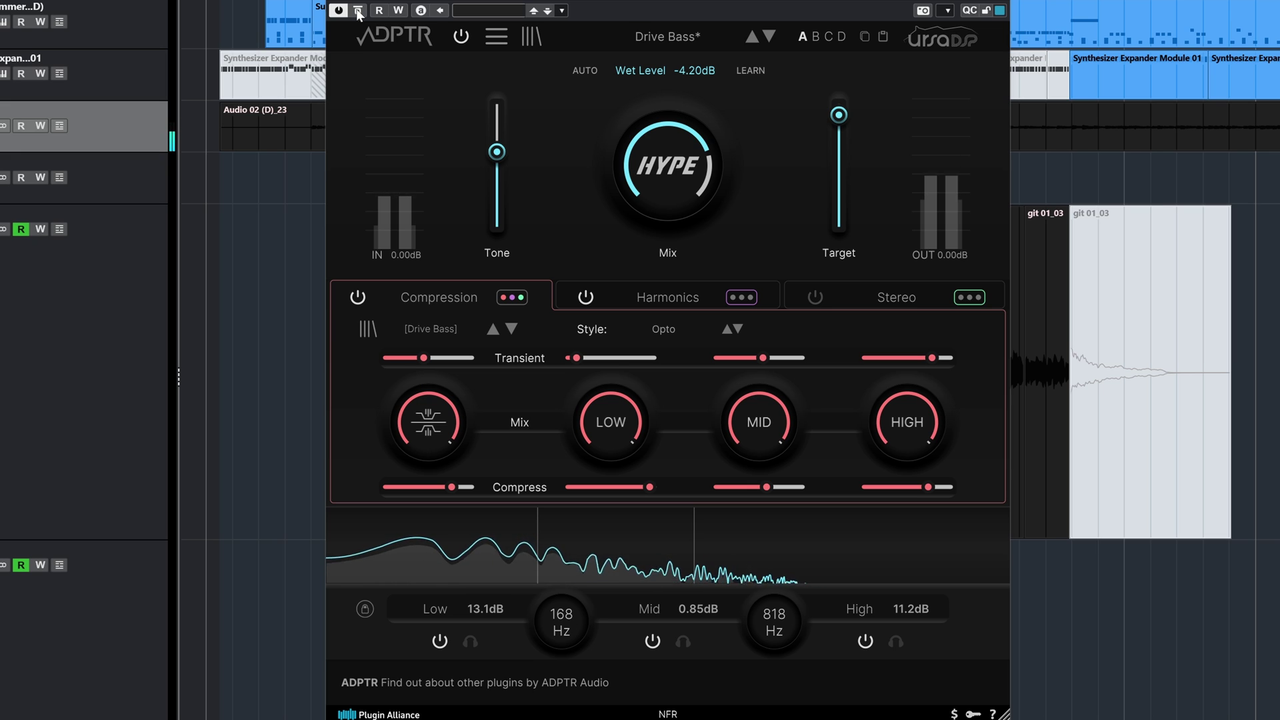
pyautogui.click(358, 12)
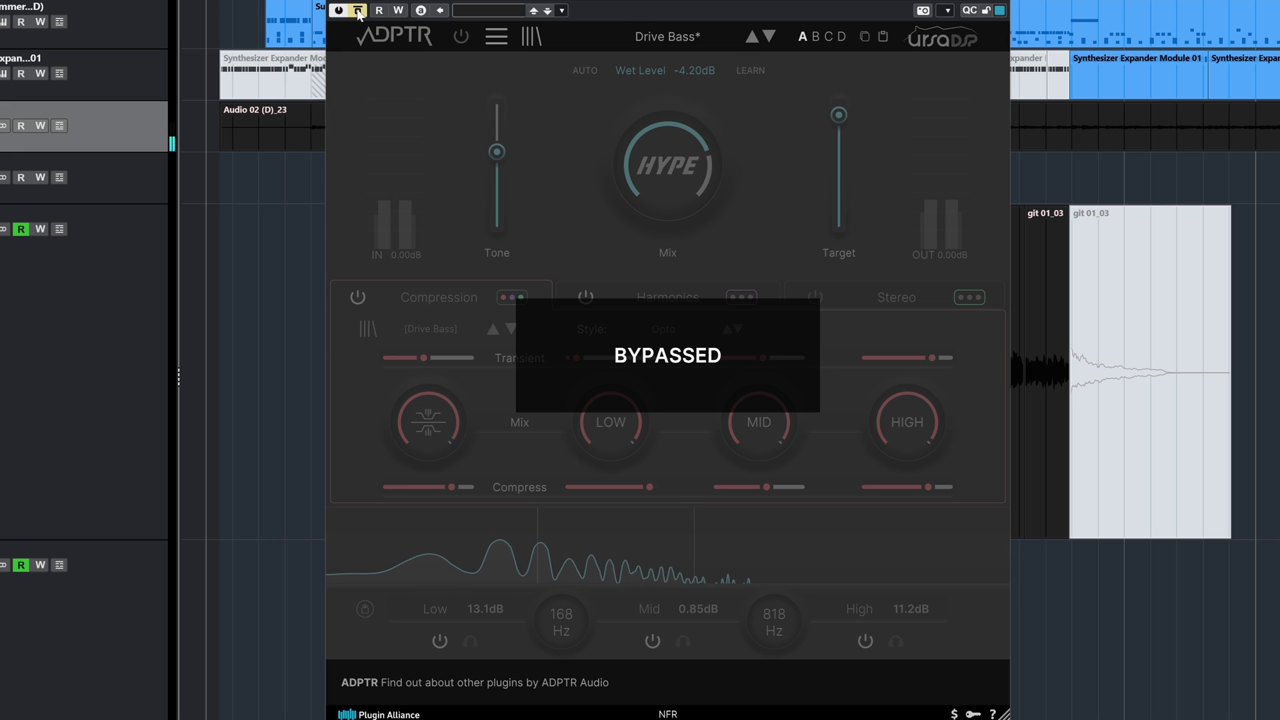
pyautogui.click(358, 12)
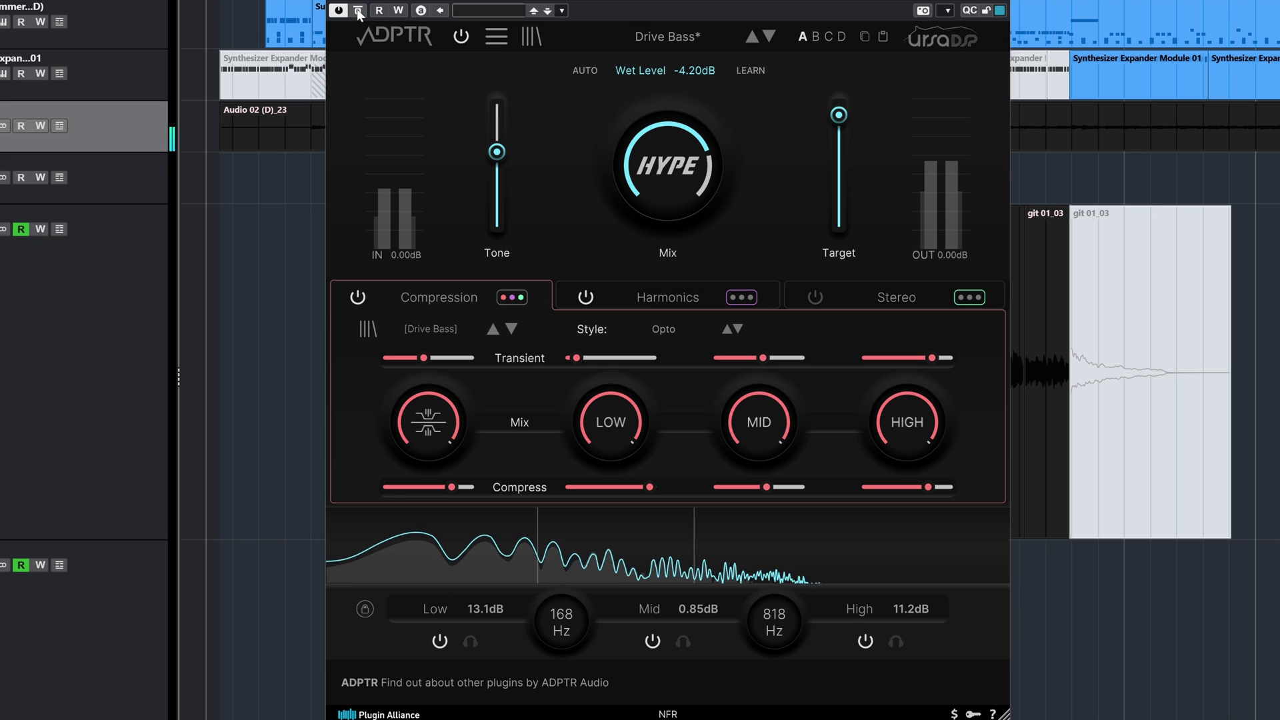
pyautogui.click(358, 11)
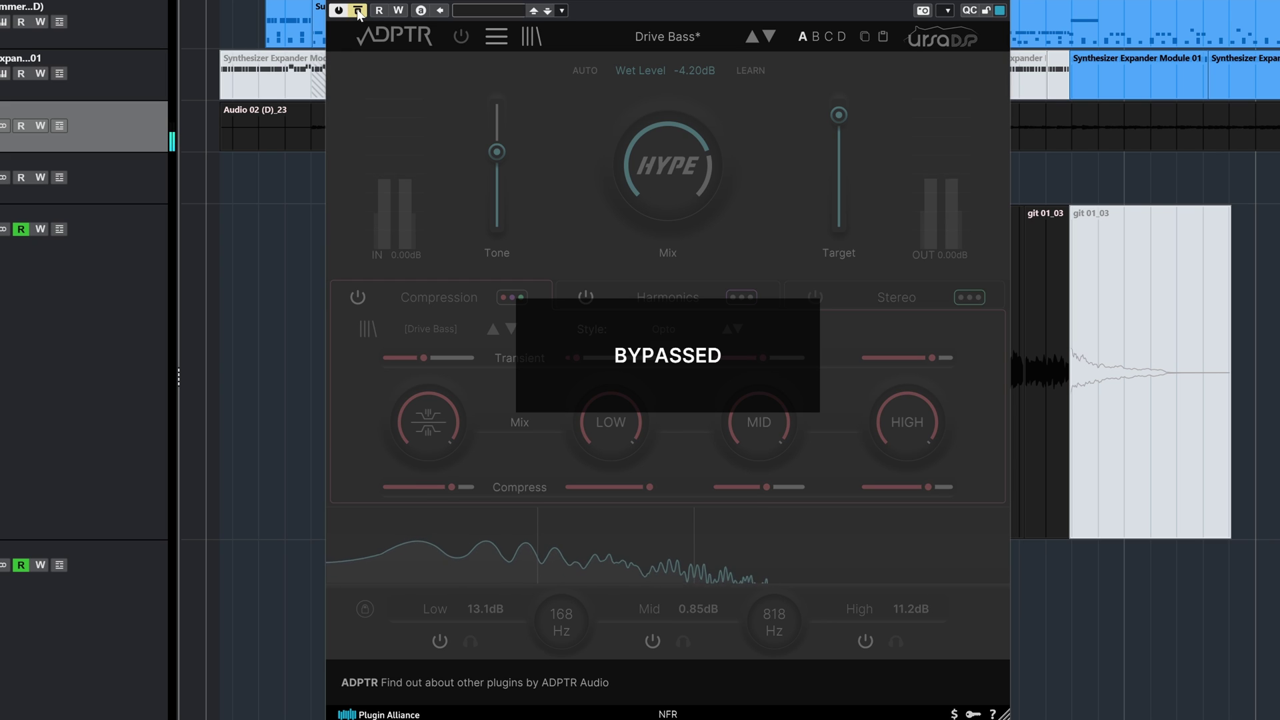
pyautogui.click(359, 11)
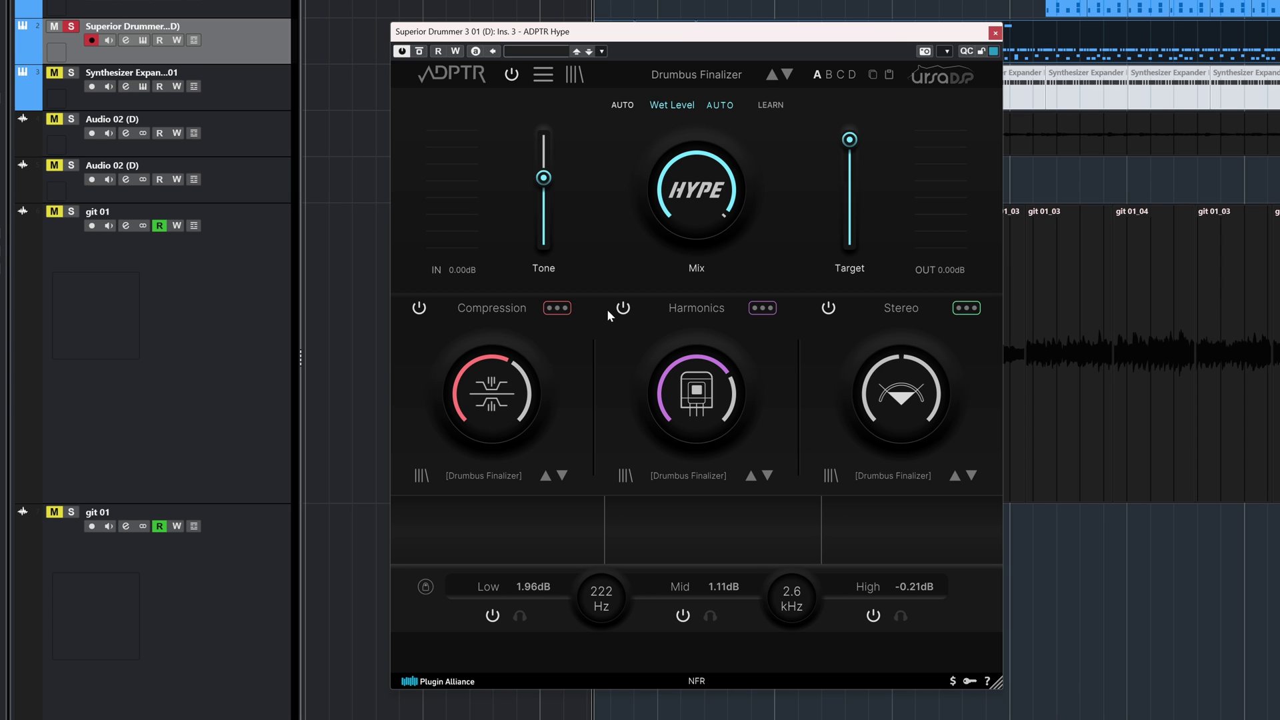
# - Play the drums through the Drumbus Finalizer preset, vary the Mix from 29% to 85%, and compare with Hype bypassed
pyautogui.press('space')
pyautogui.moveTo(697, 193); pyautogui.dragTo(696, 214)
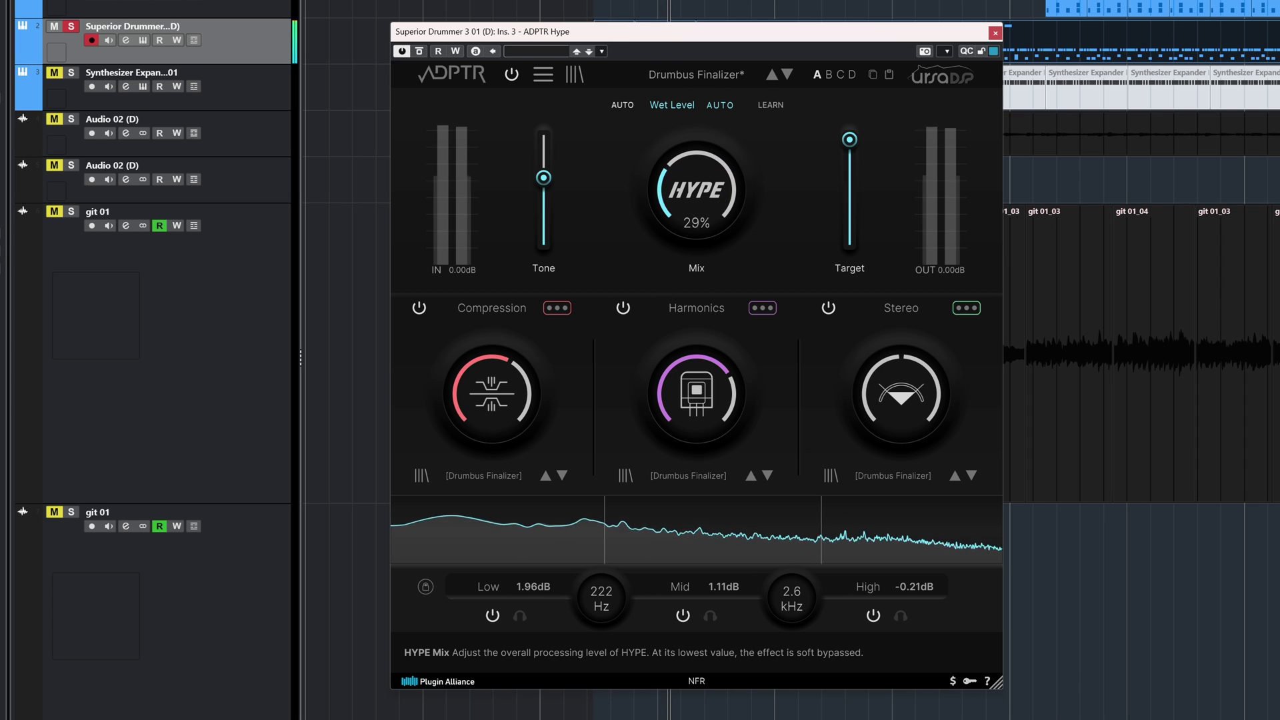
pyautogui.click(419, 52)
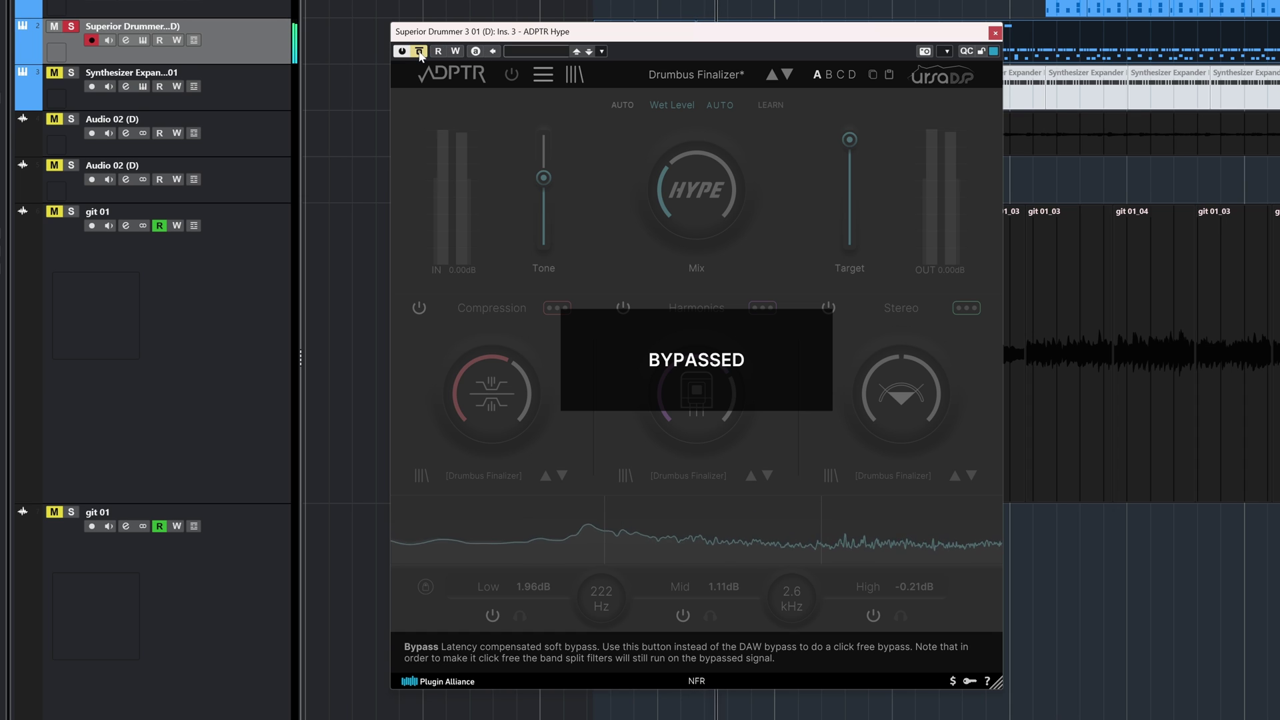
pyautogui.click(419, 52)
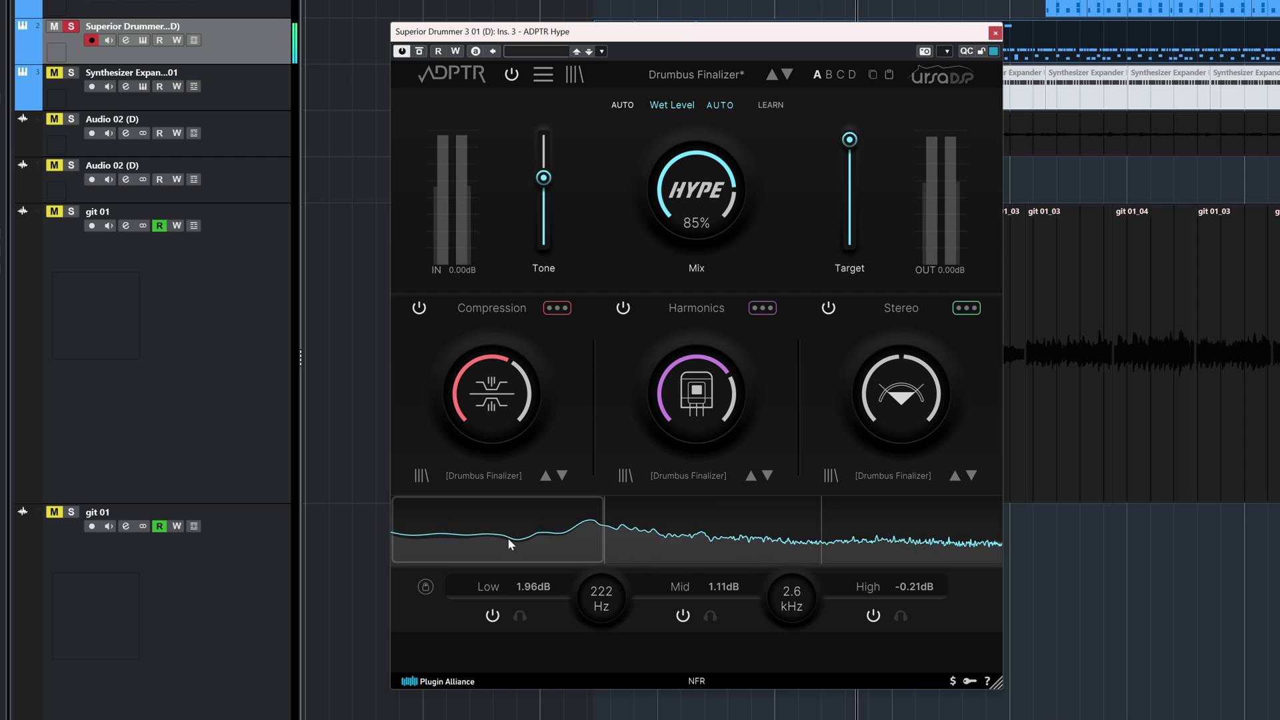
pyautogui.click(492, 617)
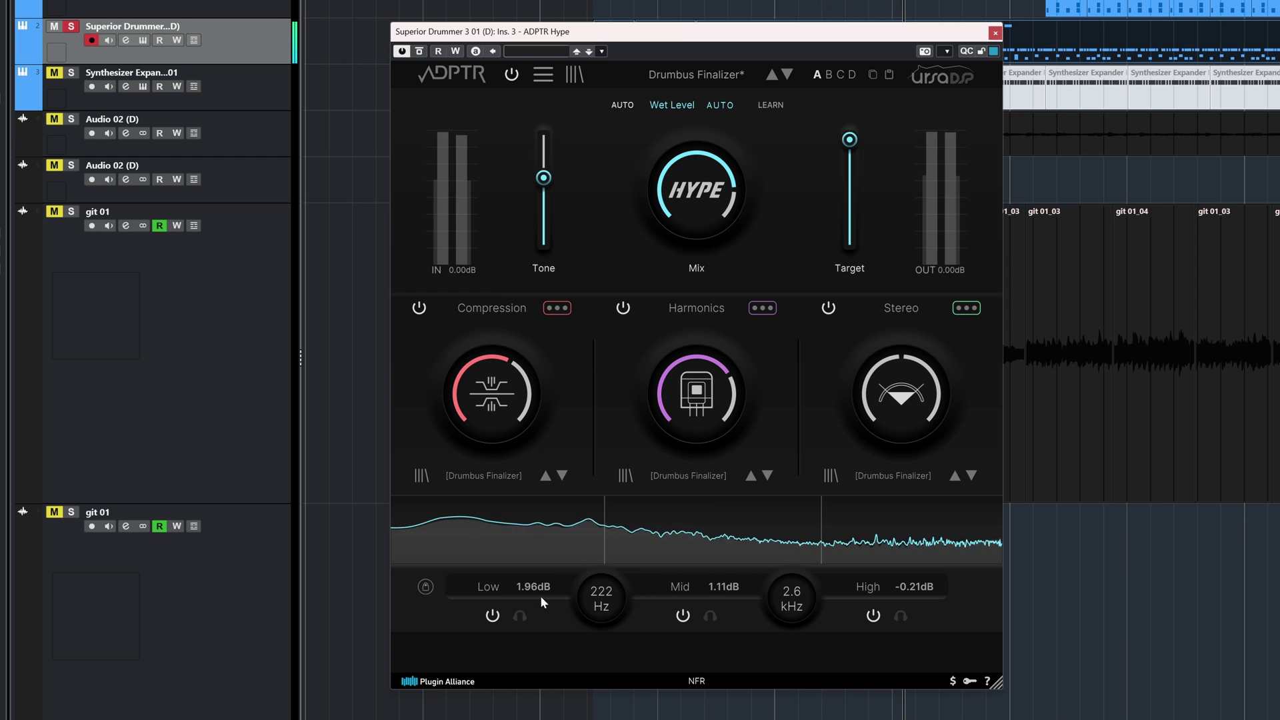
# - In the detailed Compression section, set the aggregate compressor mix to 0.66 and the low-band mix to 0.39
pyautogui.click(506, 306)
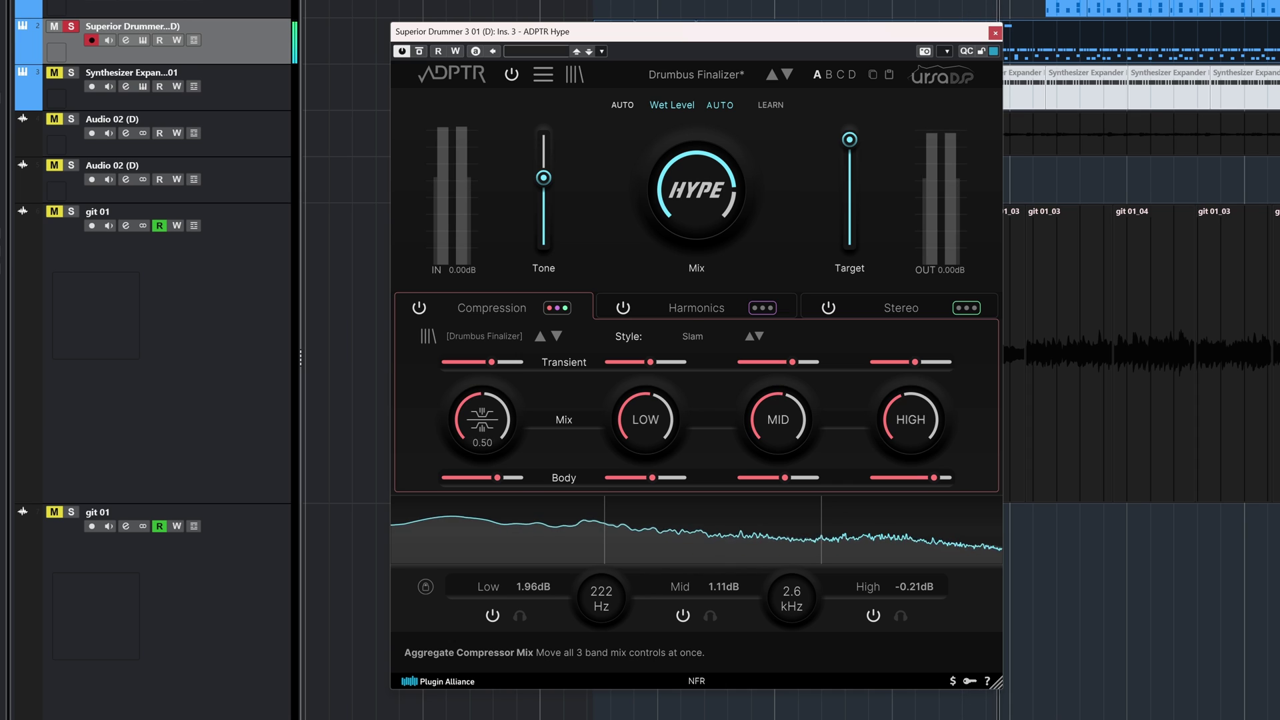
pyautogui.moveTo(482, 419); pyautogui.dragTo(482, 400)
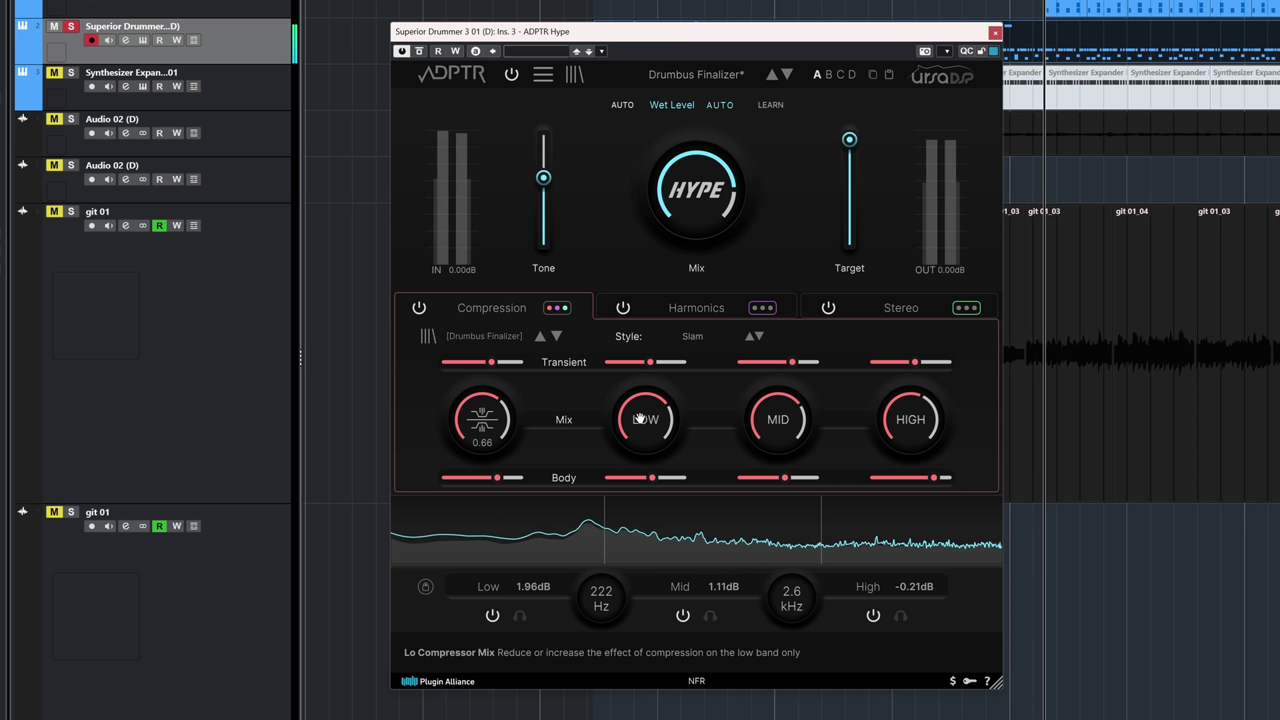
pyautogui.moveTo(641, 418); pyautogui.dragTo(640, 435)
# - Compare the drum bus with Hype bypassed and active, and raise the low-band compression mix
pyautogui.click(420, 51)
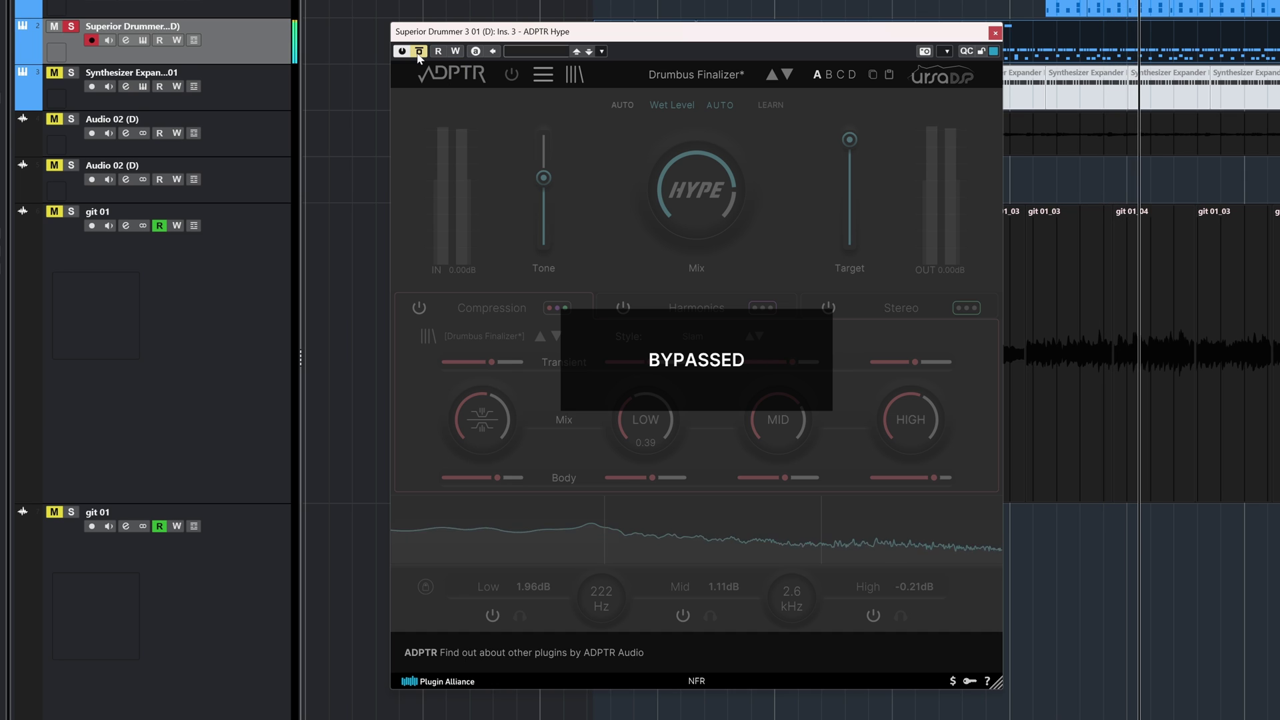
pyautogui.click(419, 53)
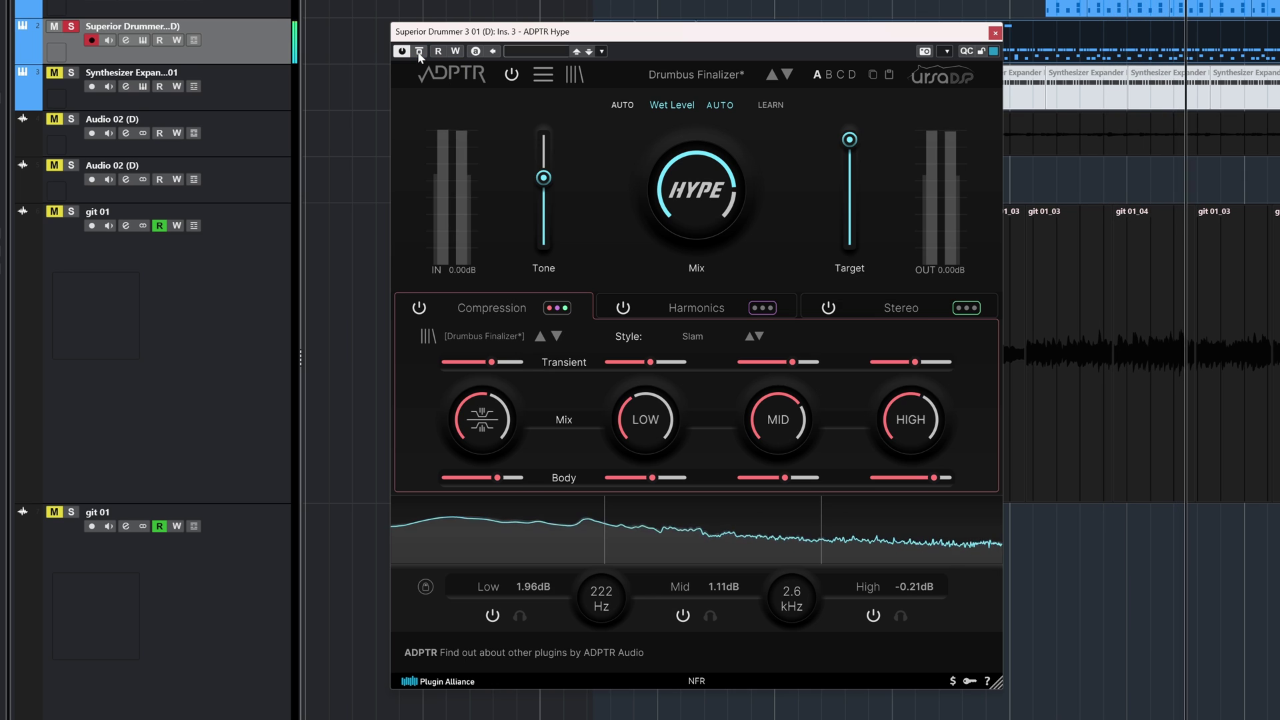
pyautogui.moveTo(644, 427); pyautogui.dragTo(644, 390)
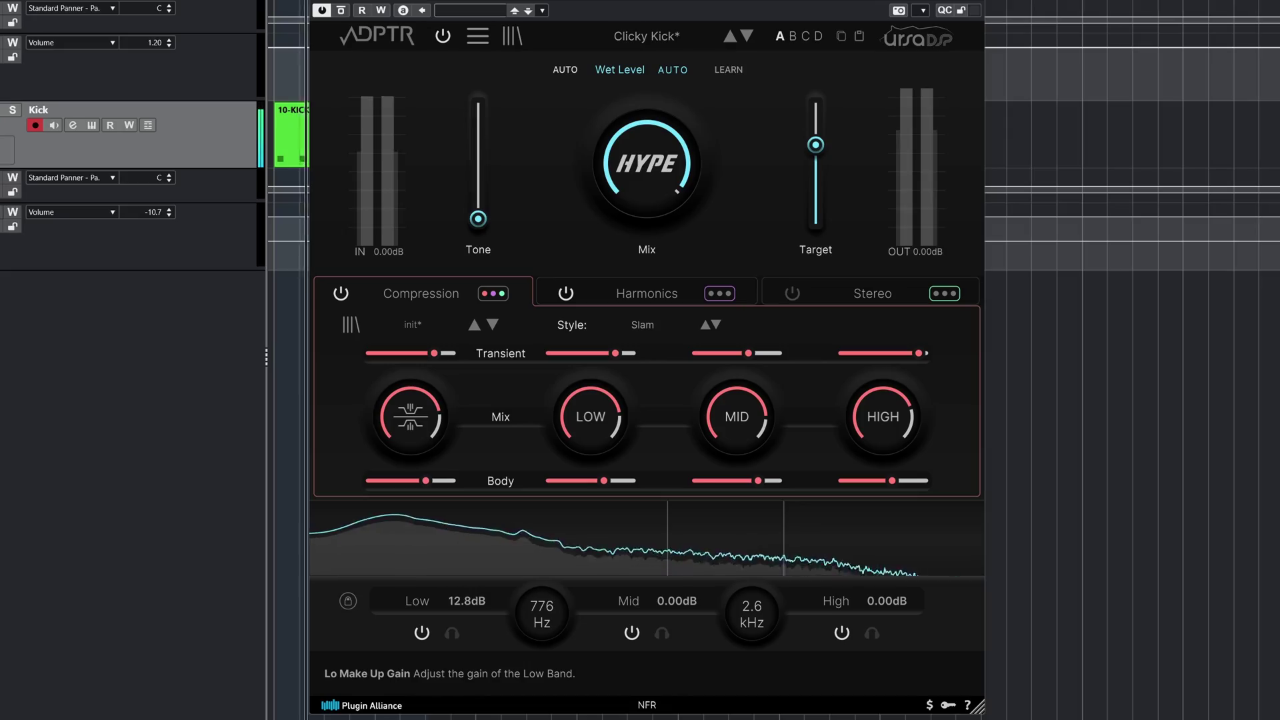
# - Boost the low-band make-up gain on the Clicky Kick preset to 19.2 dB, audition it, and reset it to 0 dB
pyautogui.moveTo(467, 601); pyautogui.dragTo(542, 614)
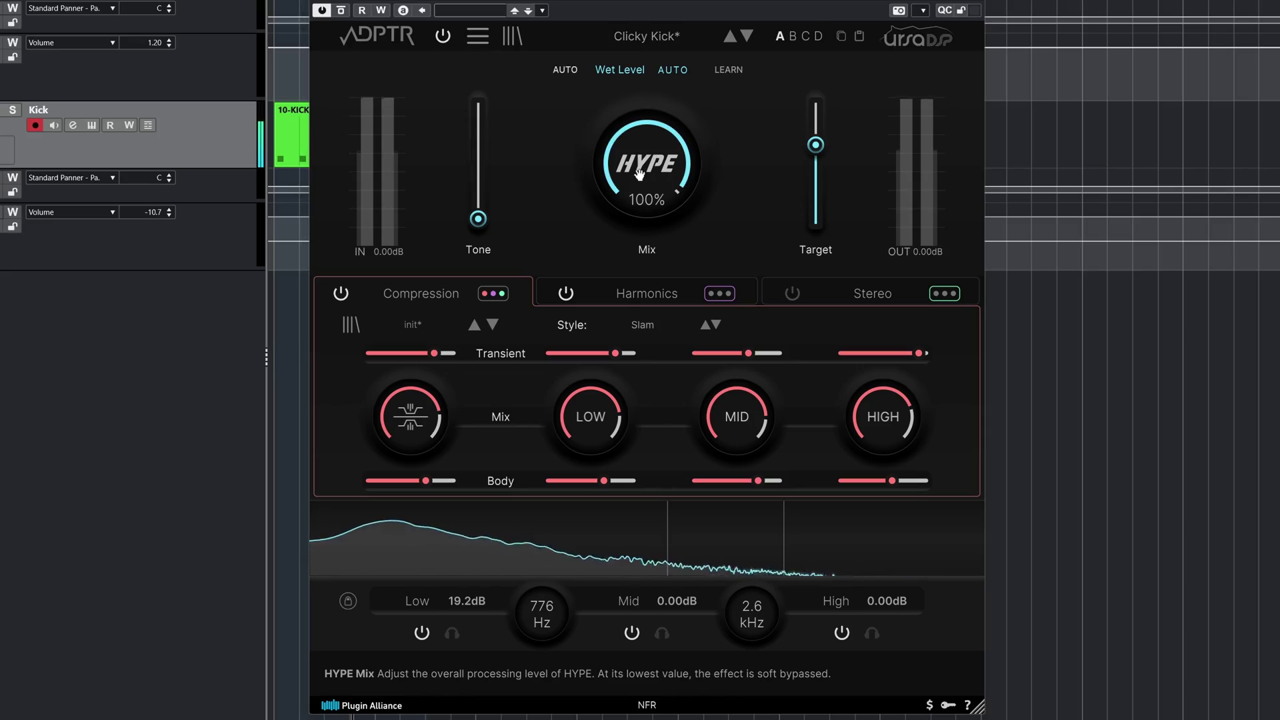
pyautogui.doubleClick(647, 167)
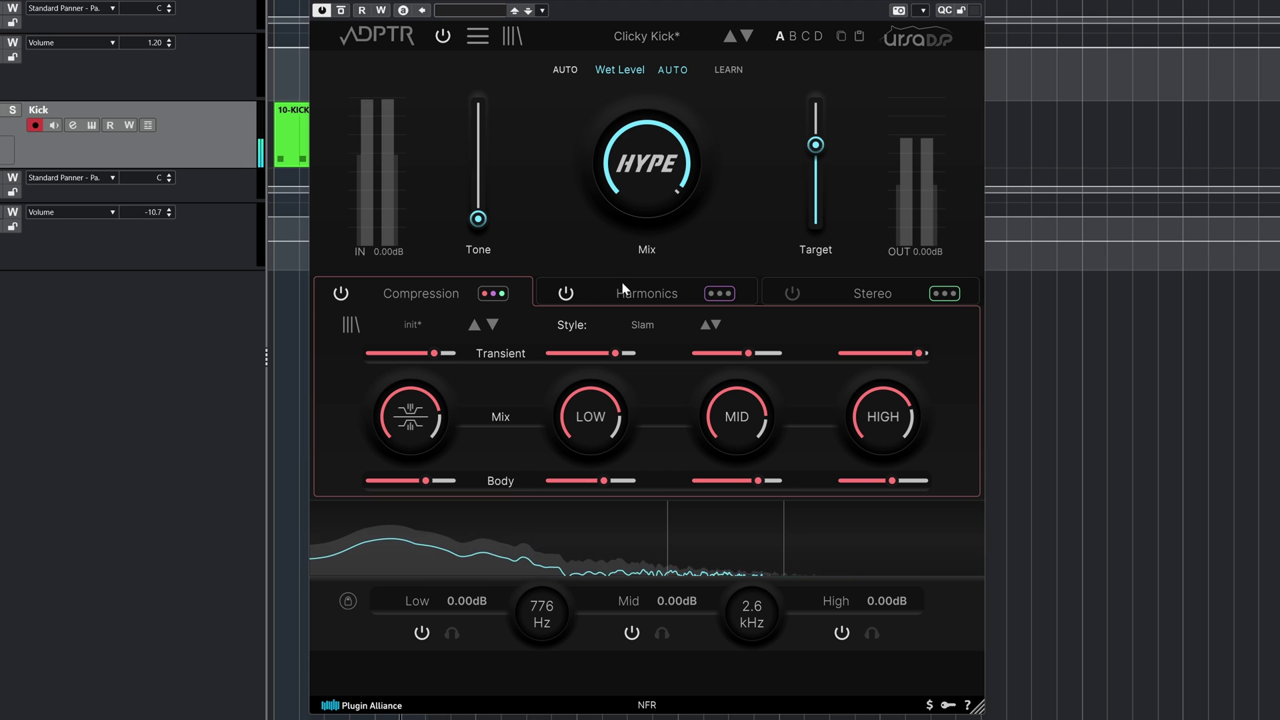
# - Switch the kick's Hype Mix repeatedly between 0% and 100% to compare dry and processed sound
pyautogui.doubleClick(656, 162)
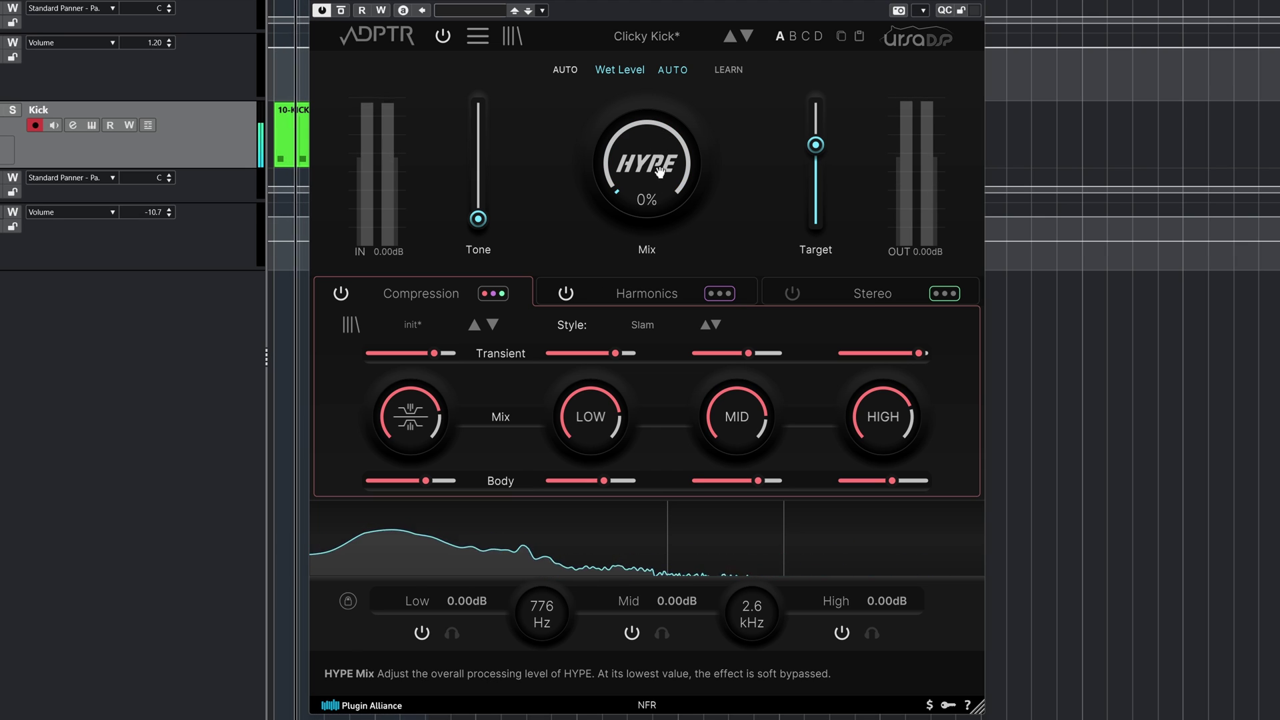
pyautogui.doubleClick(656, 160)
pyautogui.doubleClick(653, 161)
pyautogui.doubleClick(652, 162)
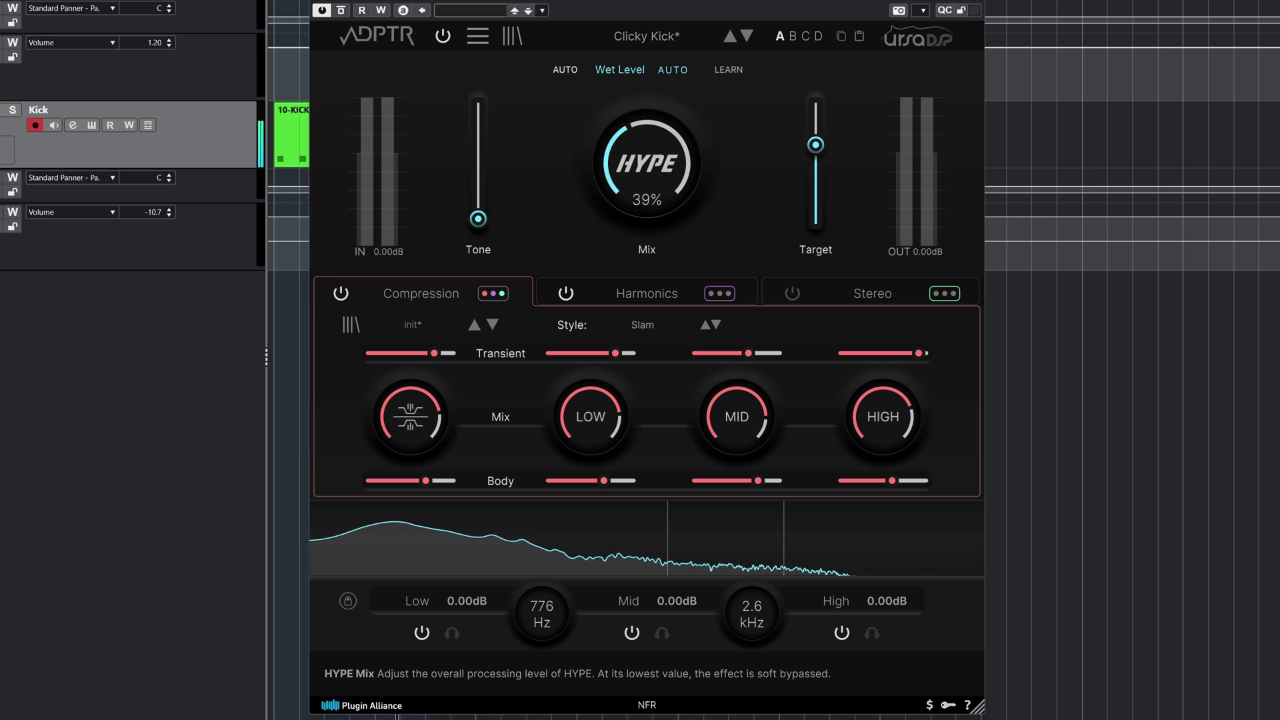
# - Raise the kick's Tone to its upper end, compare it at different Mix levels, and return Tone to its lower end
pyautogui.moveTo(478, 218); pyautogui.dragTo(479, 107)
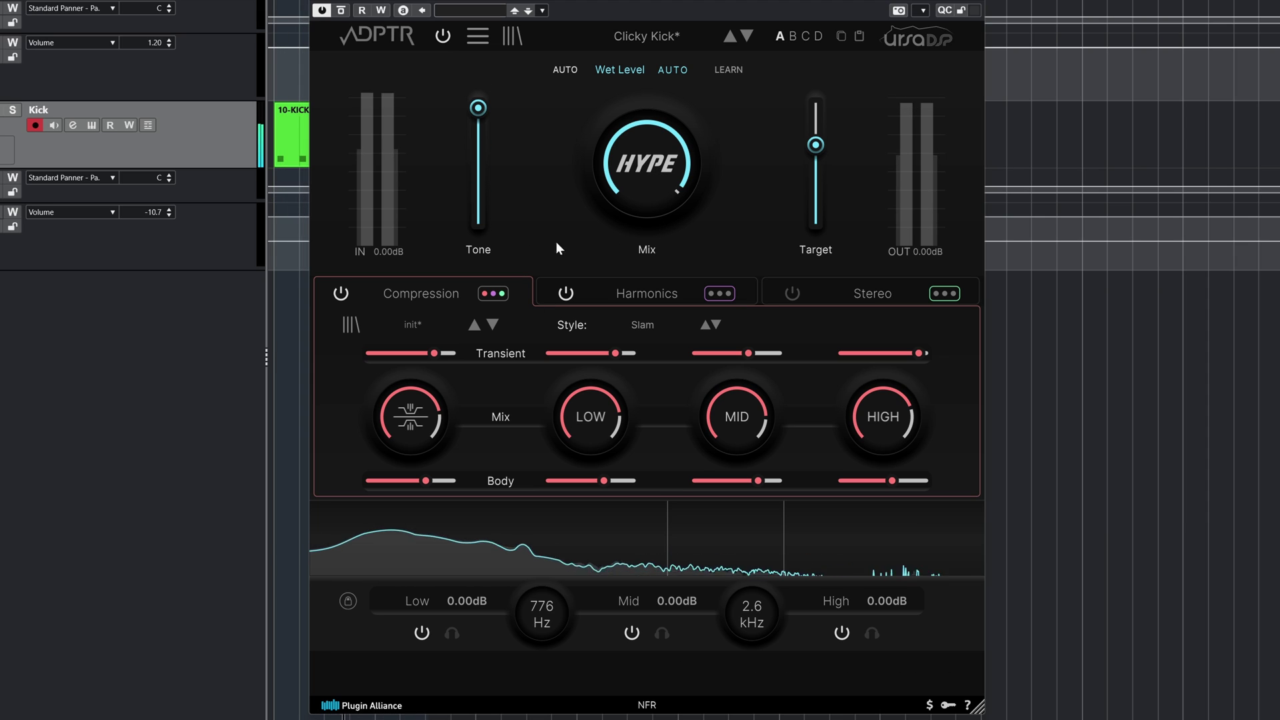
pyautogui.doubleClick(649, 161)
pyautogui.doubleClick(648, 161)
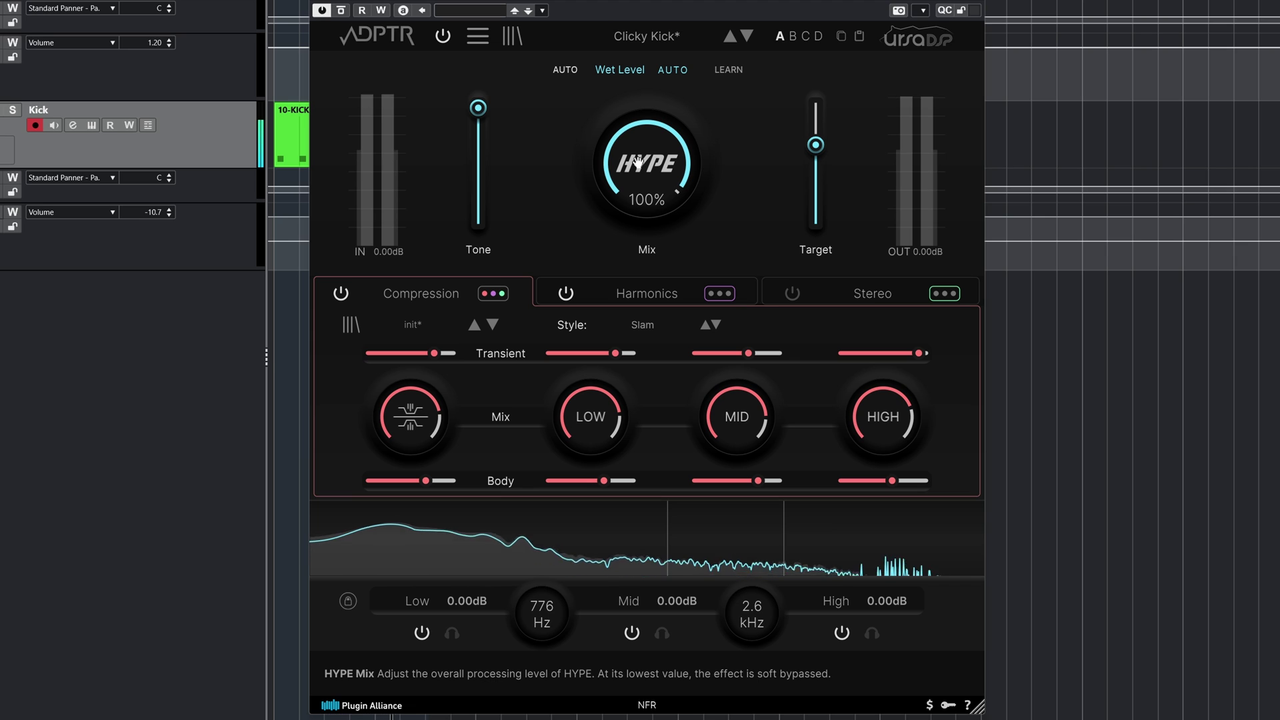
pyautogui.doubleClick(478, 108)
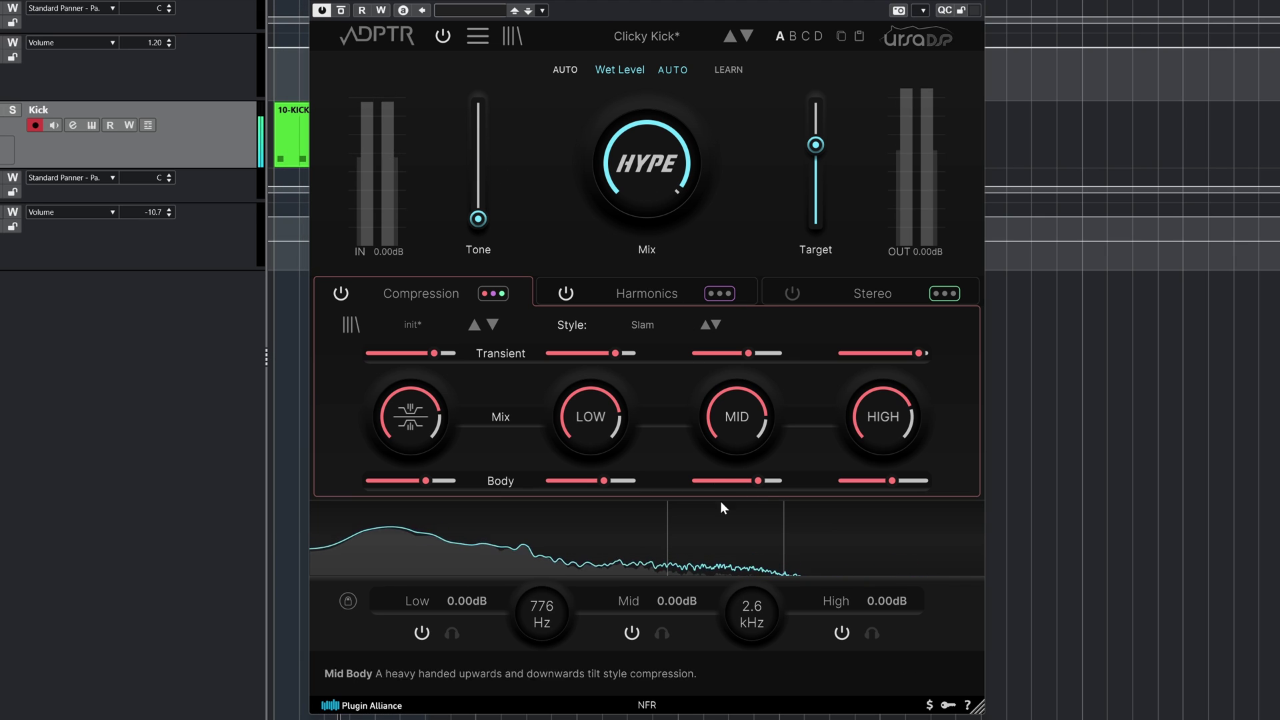
# - Boost the kick's mid-band make-up gain to 9.81 dB, audition it at 100% Mix, and reset the gain
pyautogui.moveTo(677, 601); pyautogui.dragTo(684, 583)
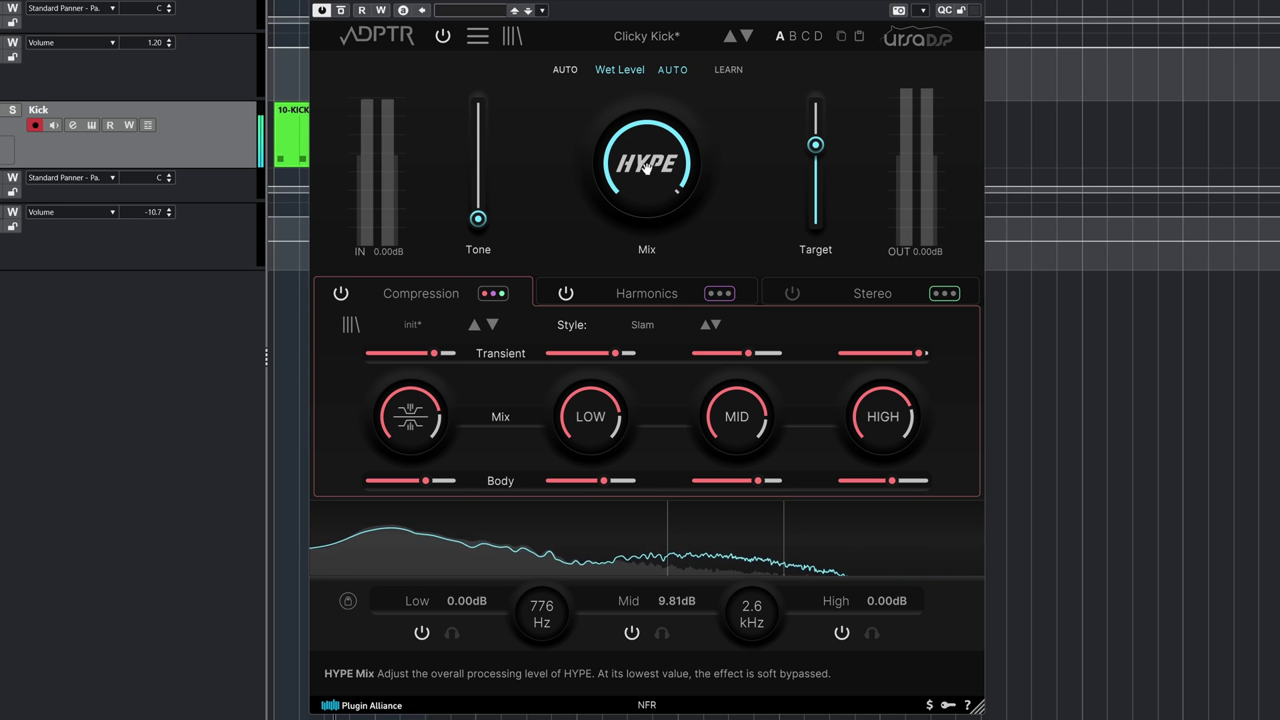
pyautogui.moveTo(647, 173)
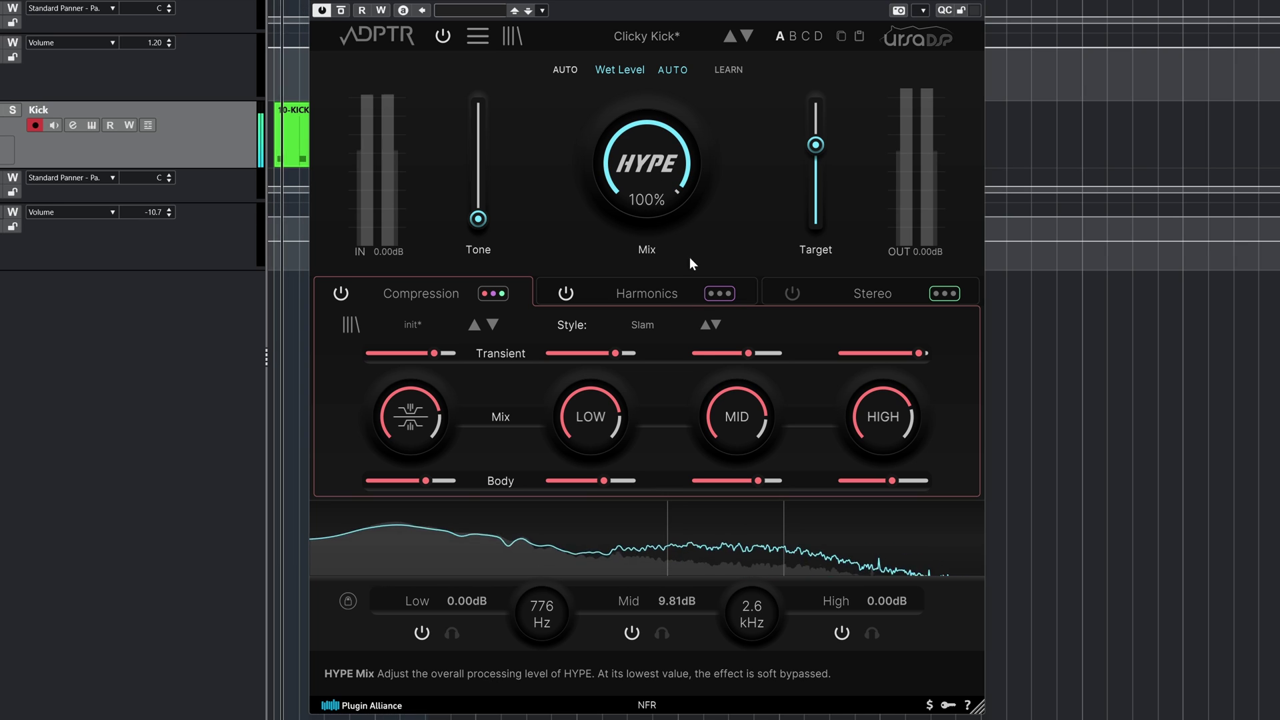
pyautogui.doubleClick(696, 600)
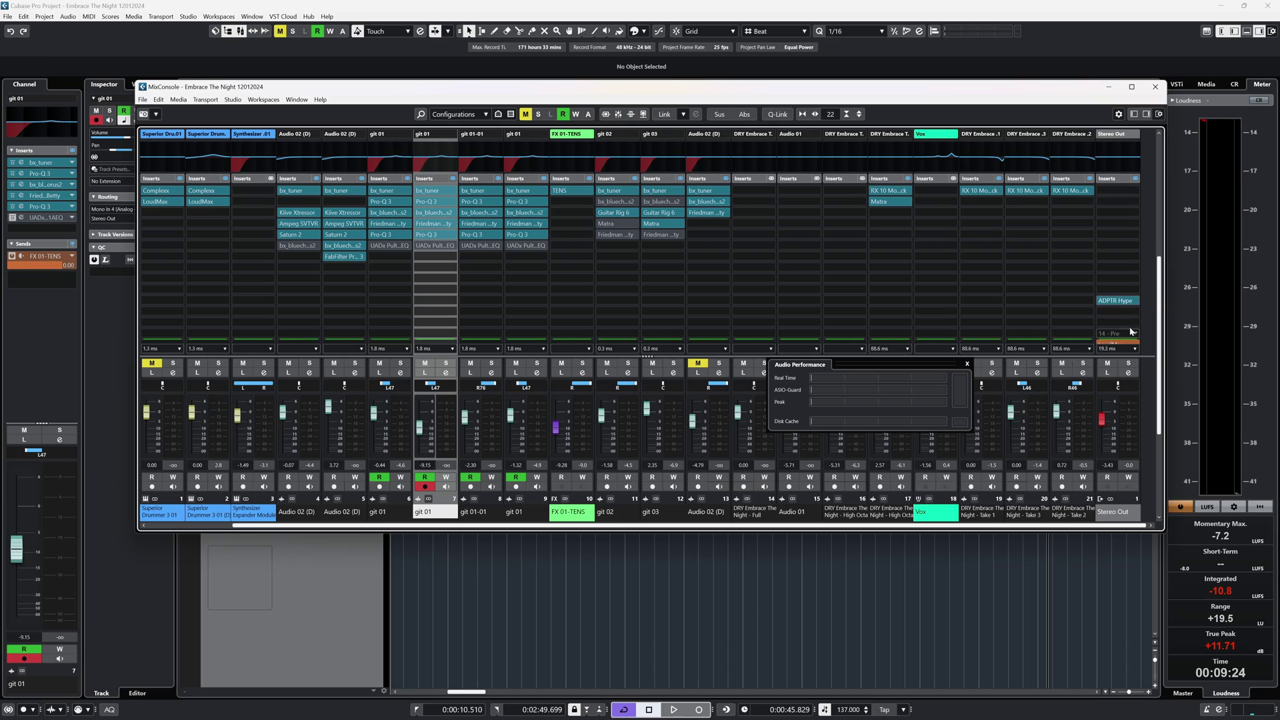
# - Open the plug-in selection for the Stereo Out insert holding LoudMax in the MixConsole
pyautogui.scroll(-3, 1105, 269)
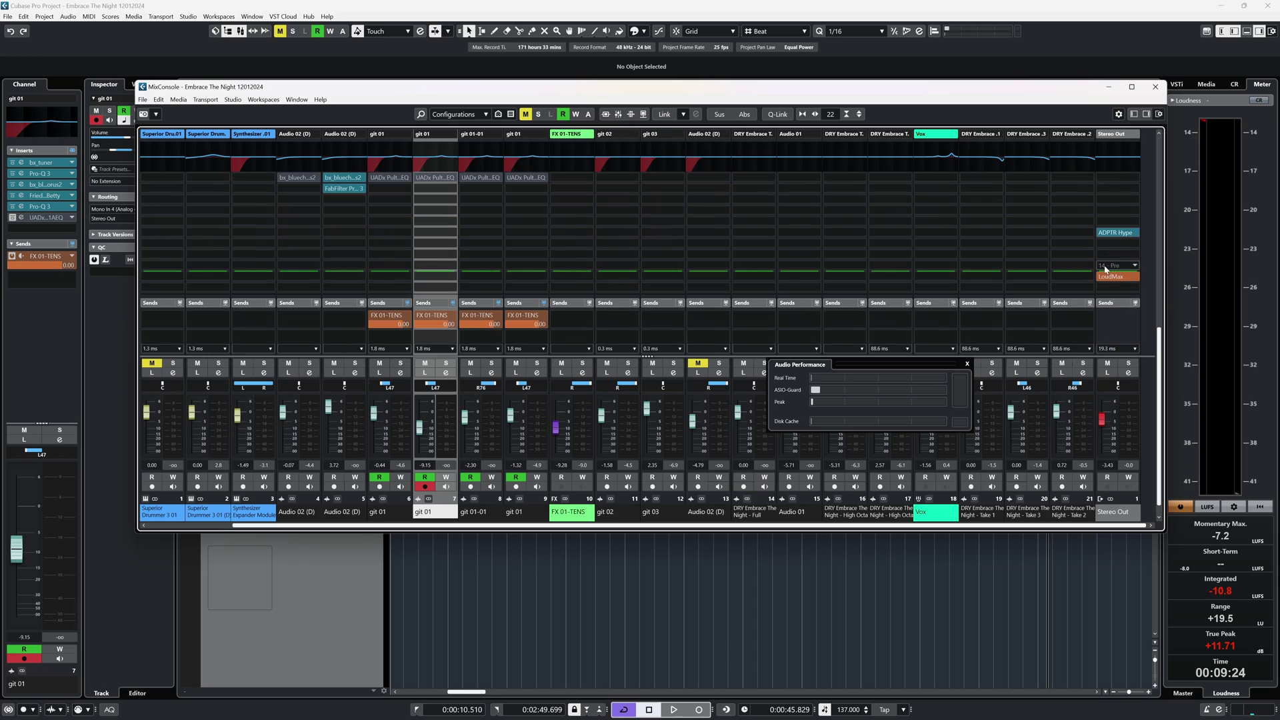
pyautogui.click(1134, 276)
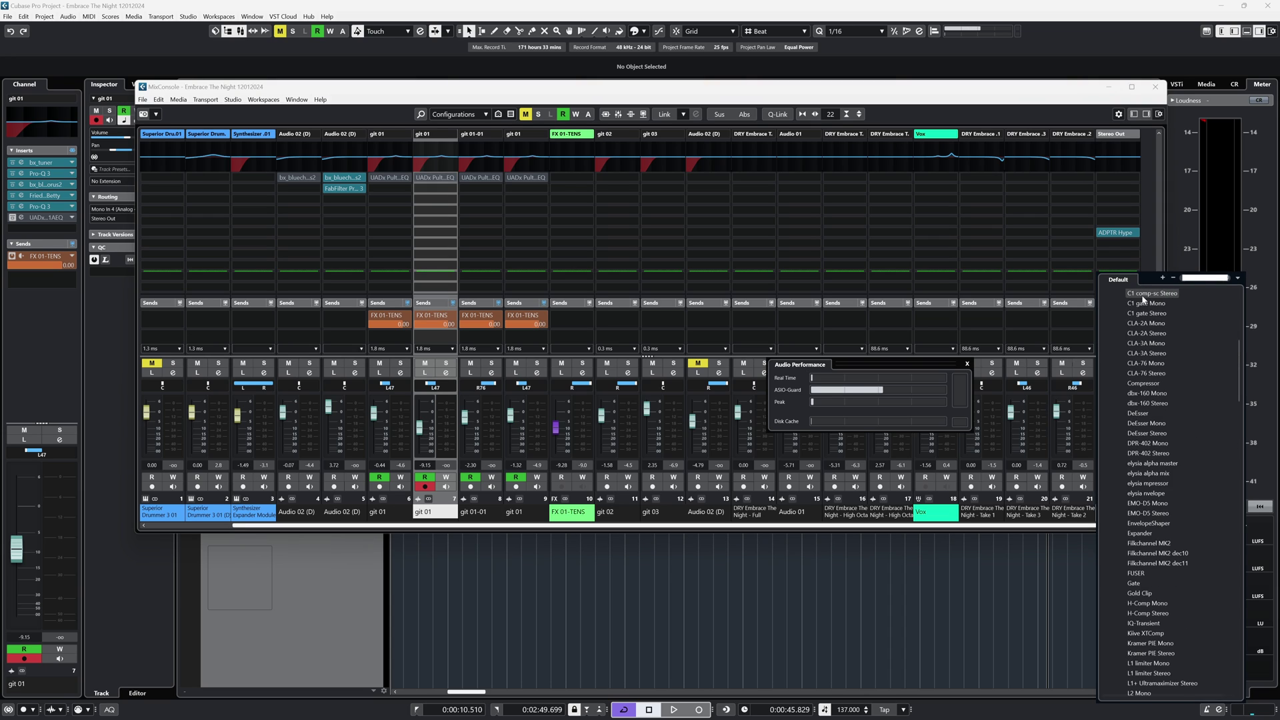